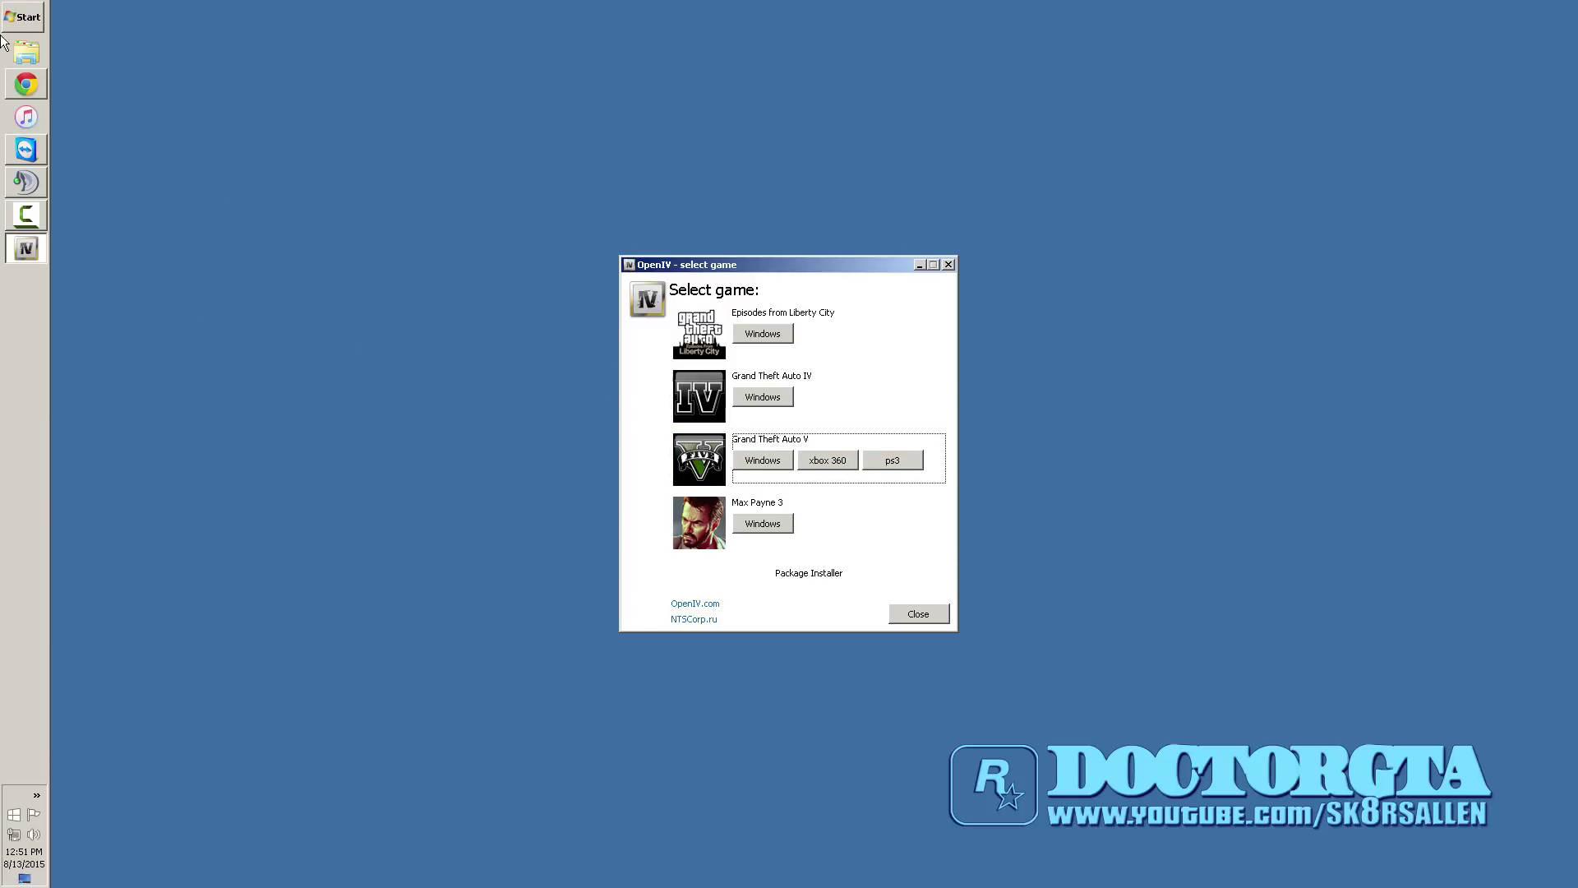
# Open the Grand Theft Auto V game folder from the Start menu and select the mods folder.
pyautogui.click(4, 7)
pyautogui.click(98, 244)
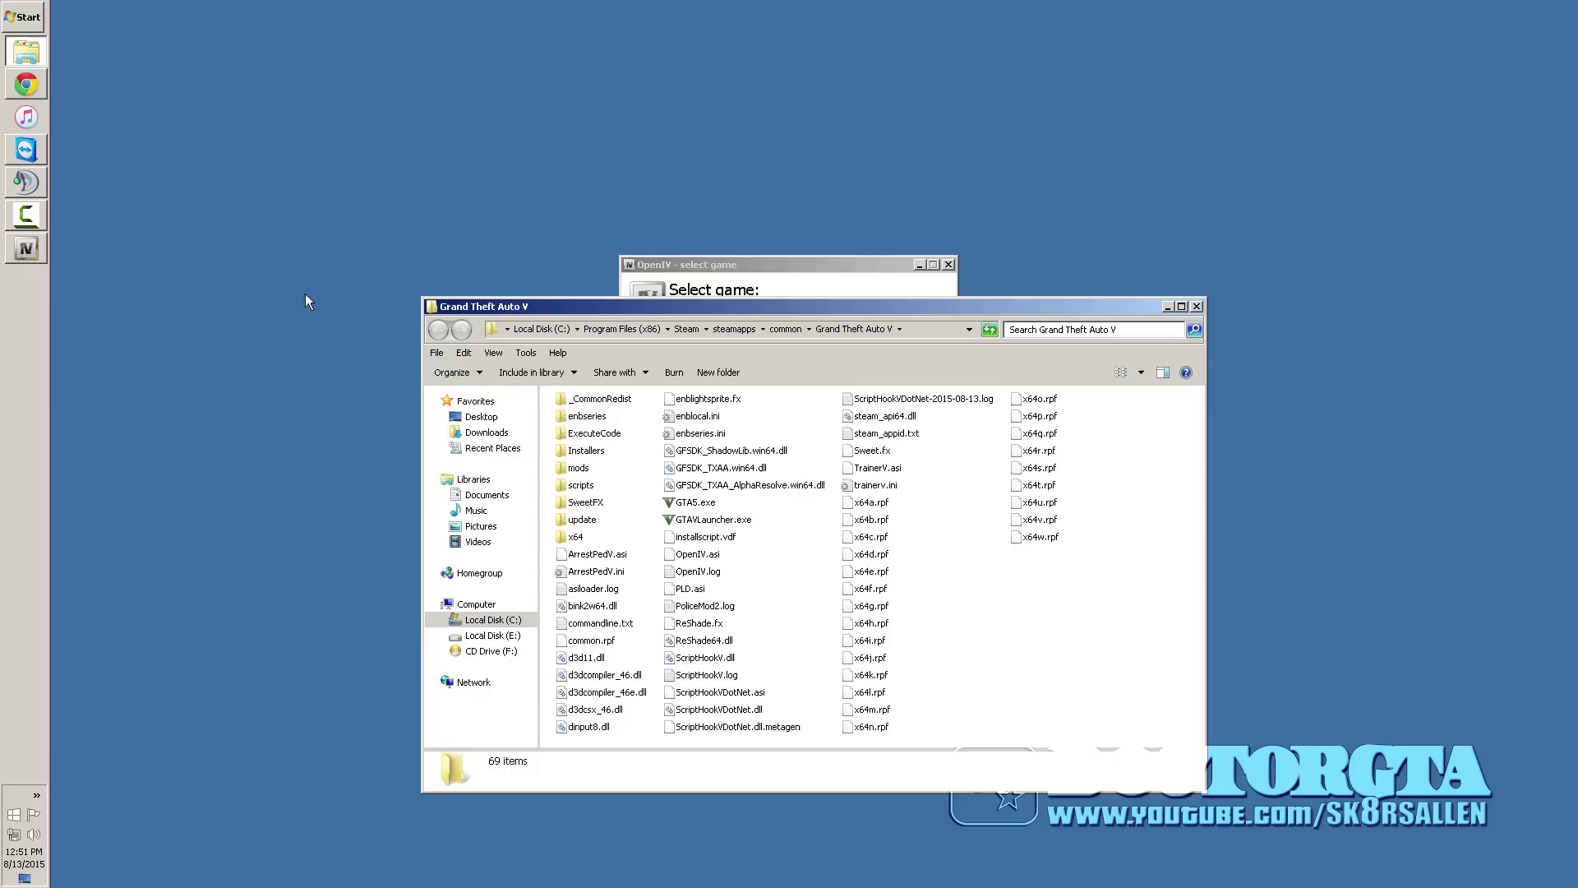
pyautogui.click(579, 468)
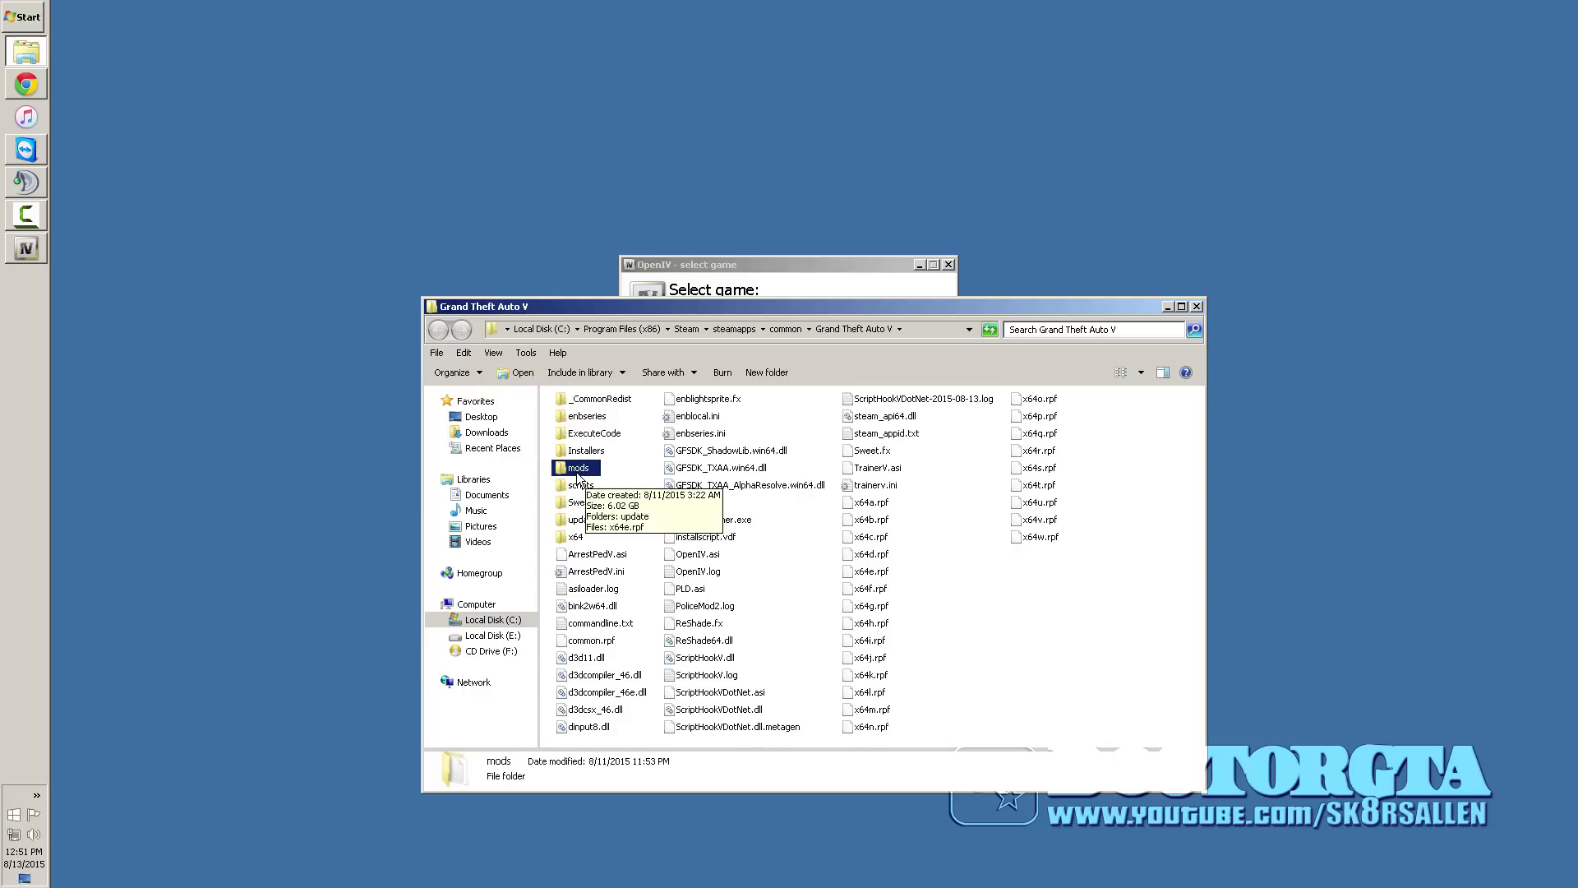
pyautogui.rightClick(1072, 687)
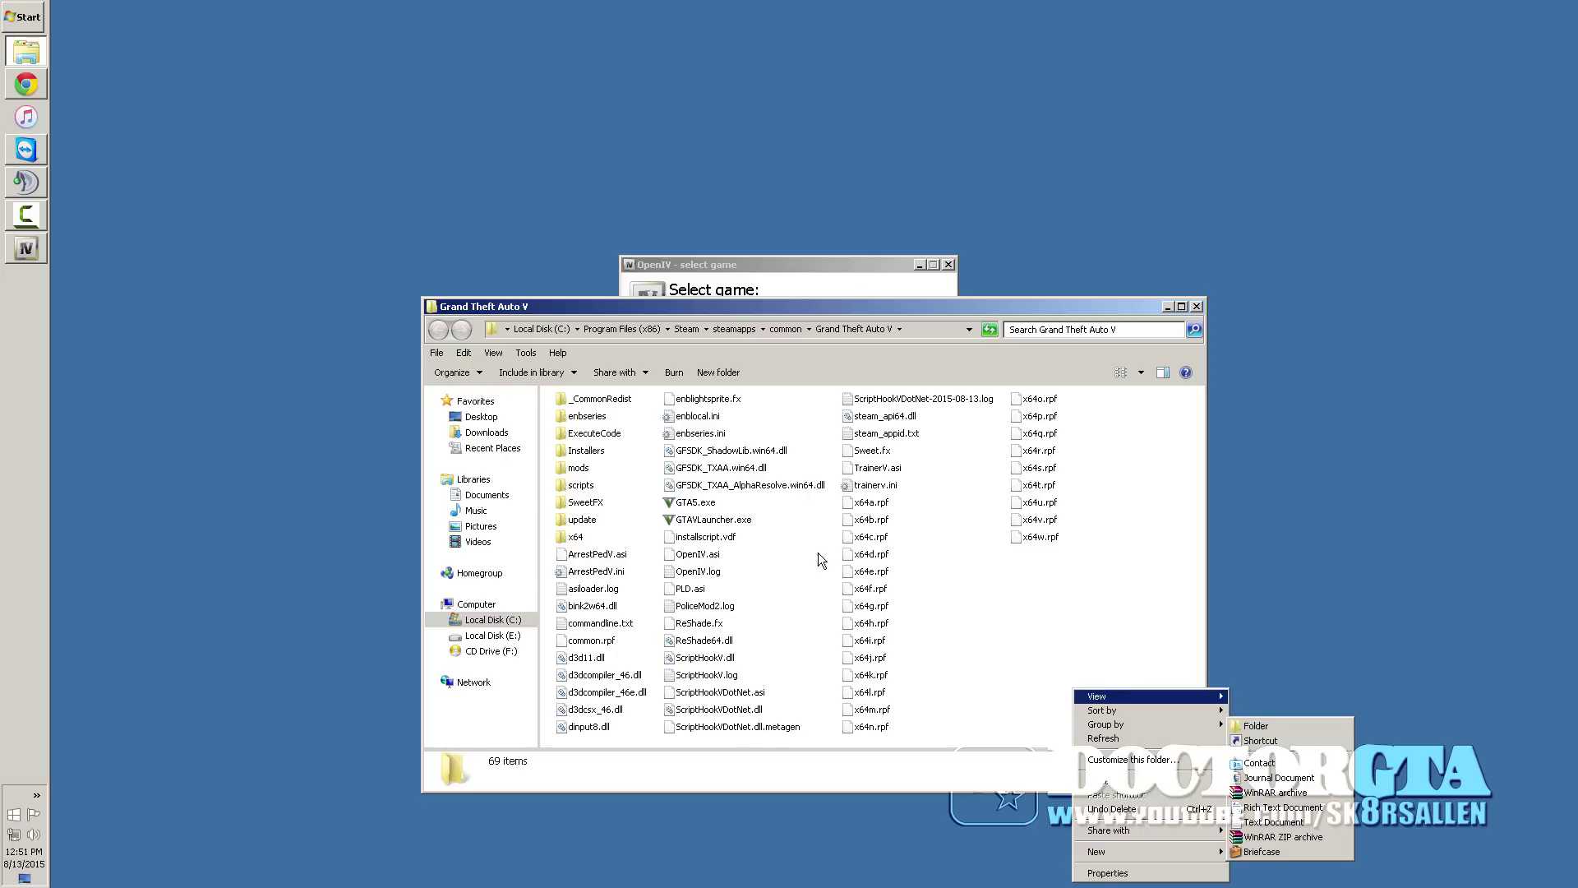
pyautogui.click(580, 470)
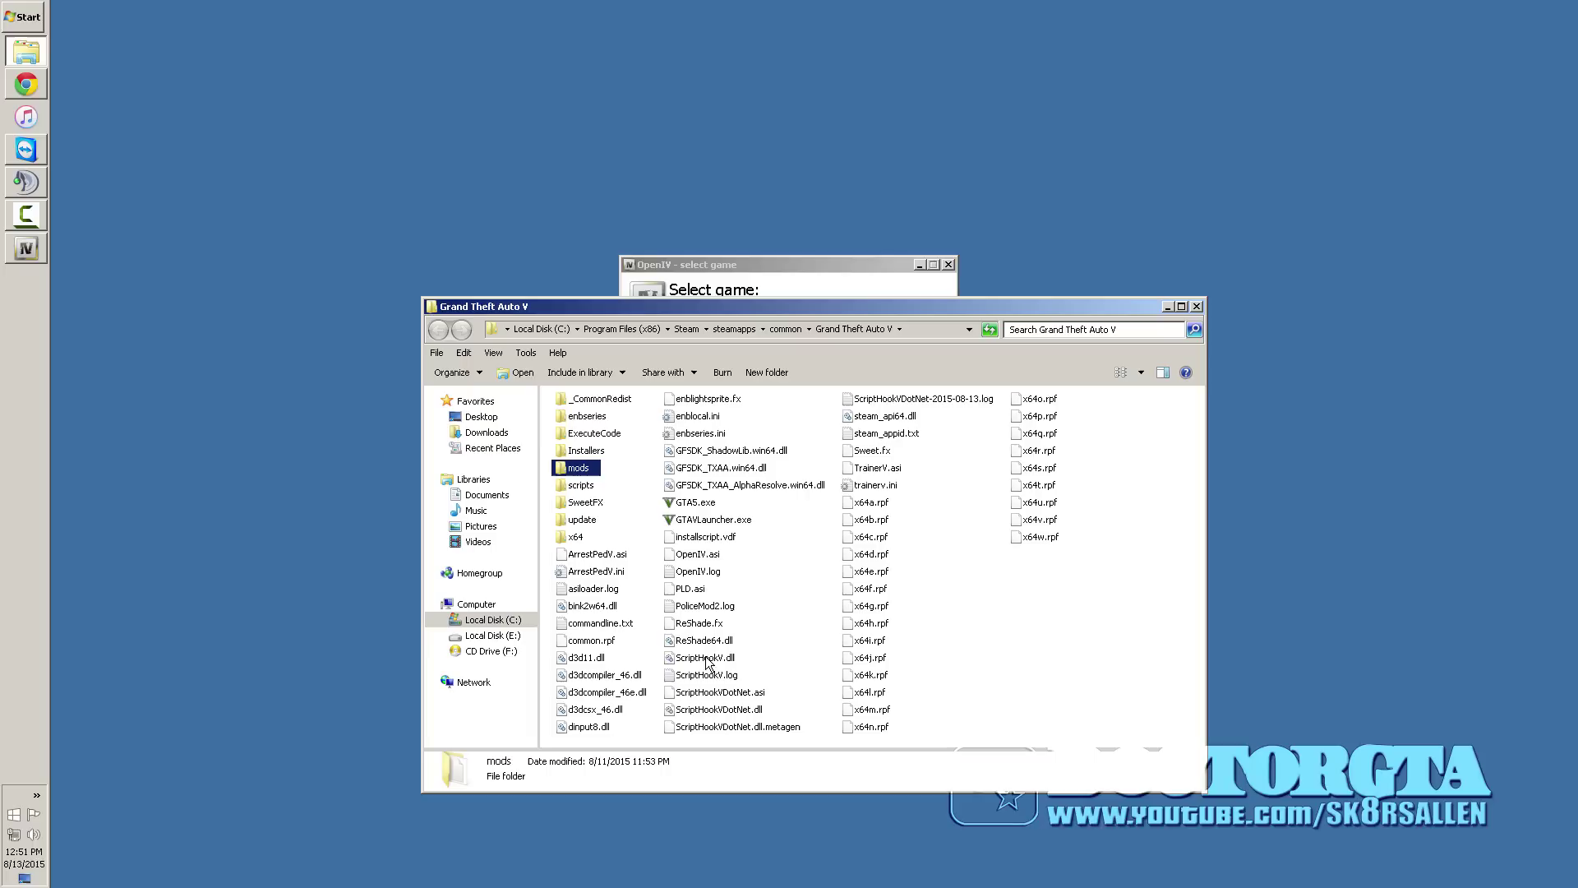
# Select the x64g, x64d, x64i, x64m, x64e, x64a, x64t and common.rpf archives in turn.
pyautogui.click(870, 606)
pyautogui.click(868, 555)
pyautogui.click(869, 640)
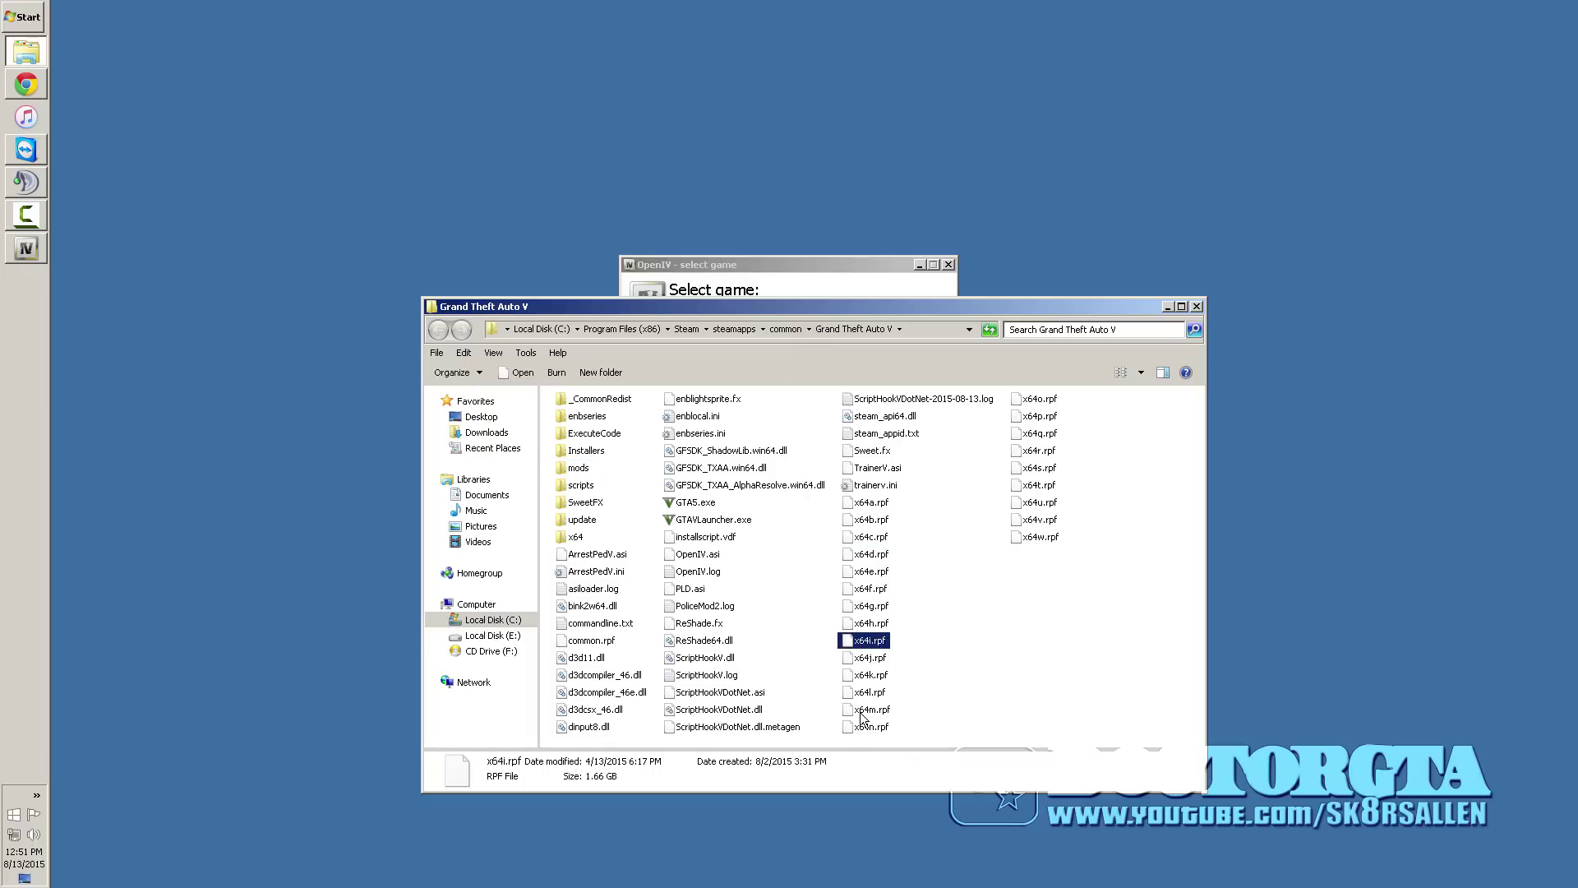
pyautogui.click(869, 709)
pyautogui.click(876, 576)
pyautogui.click(873, 503)
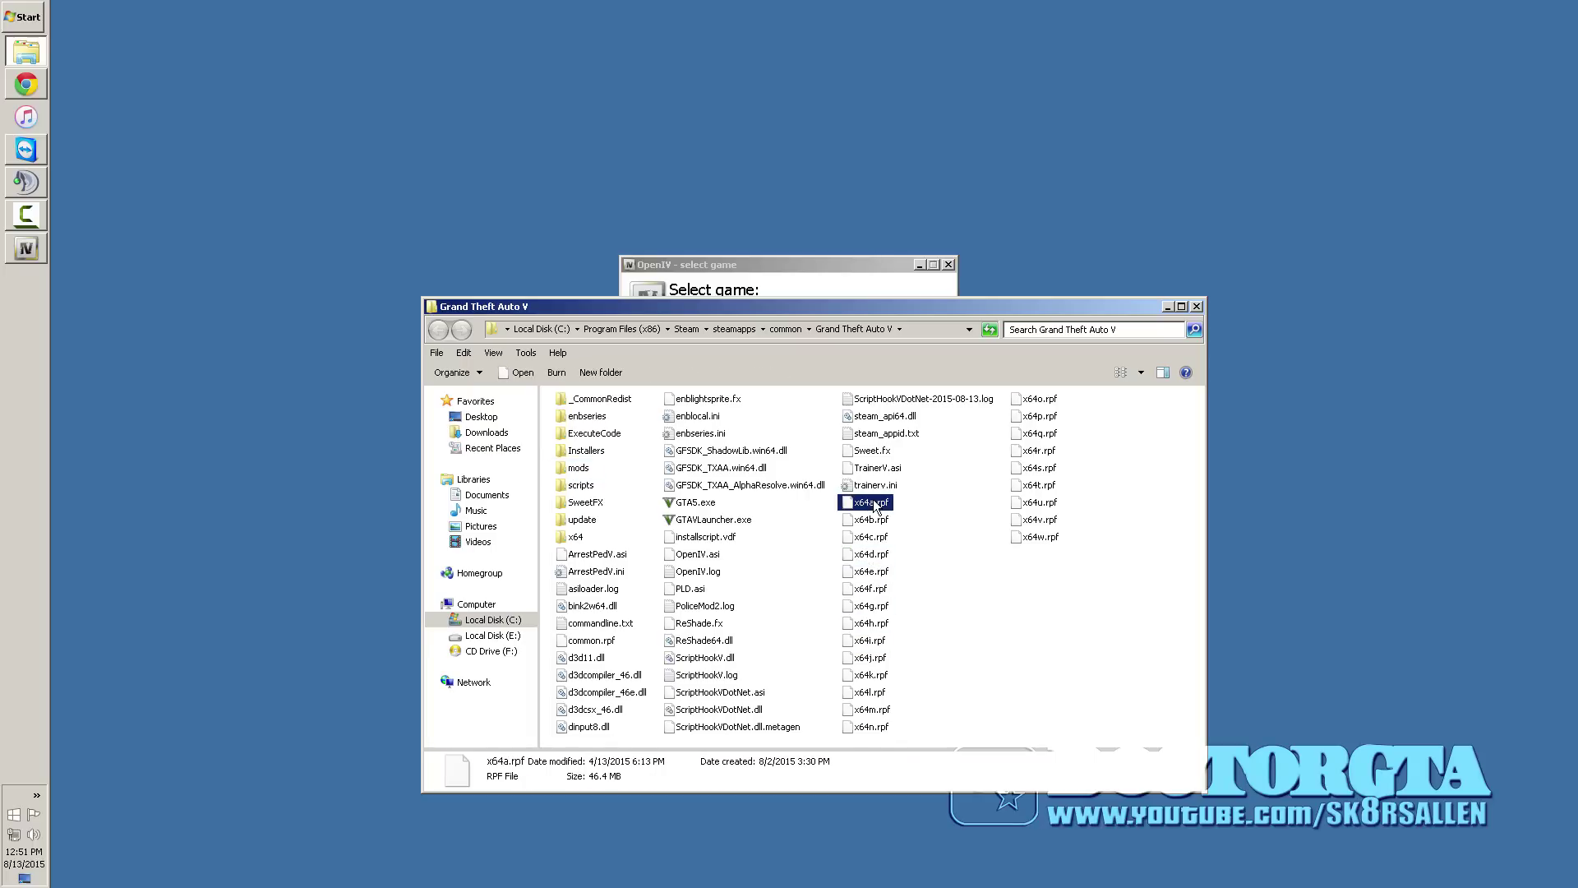
pyautogui.click(1054, 491)
pyautogui.click(579, 642)
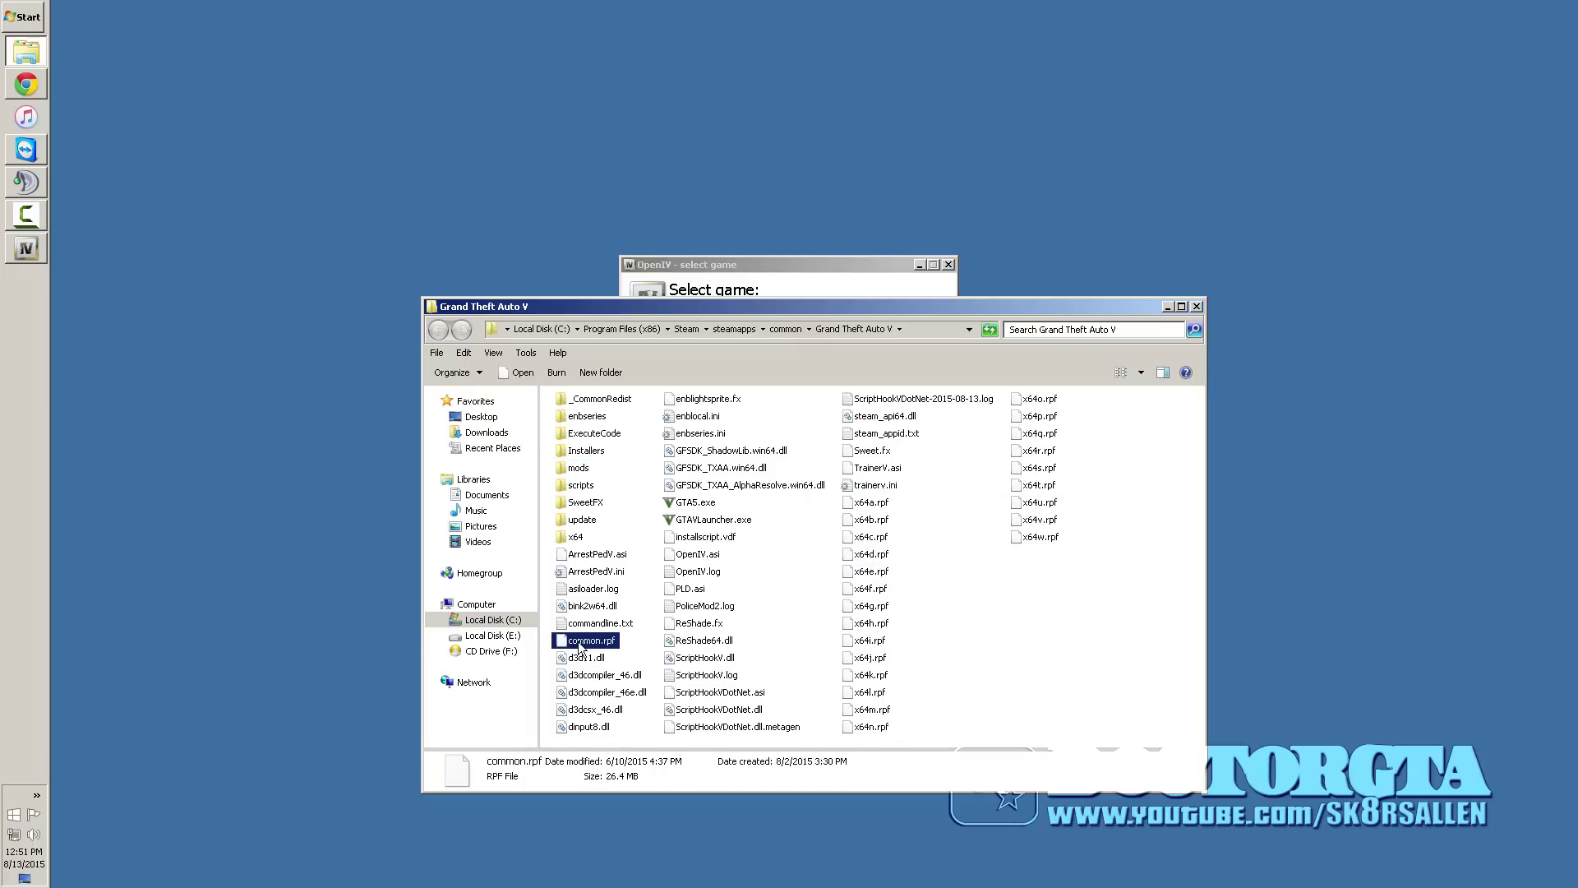
# Browse update > x64 > dlcpacks, step back to select update.rpf, then return to Grand Theft Auto V.
pyautogui.doubleClick(576, 520)
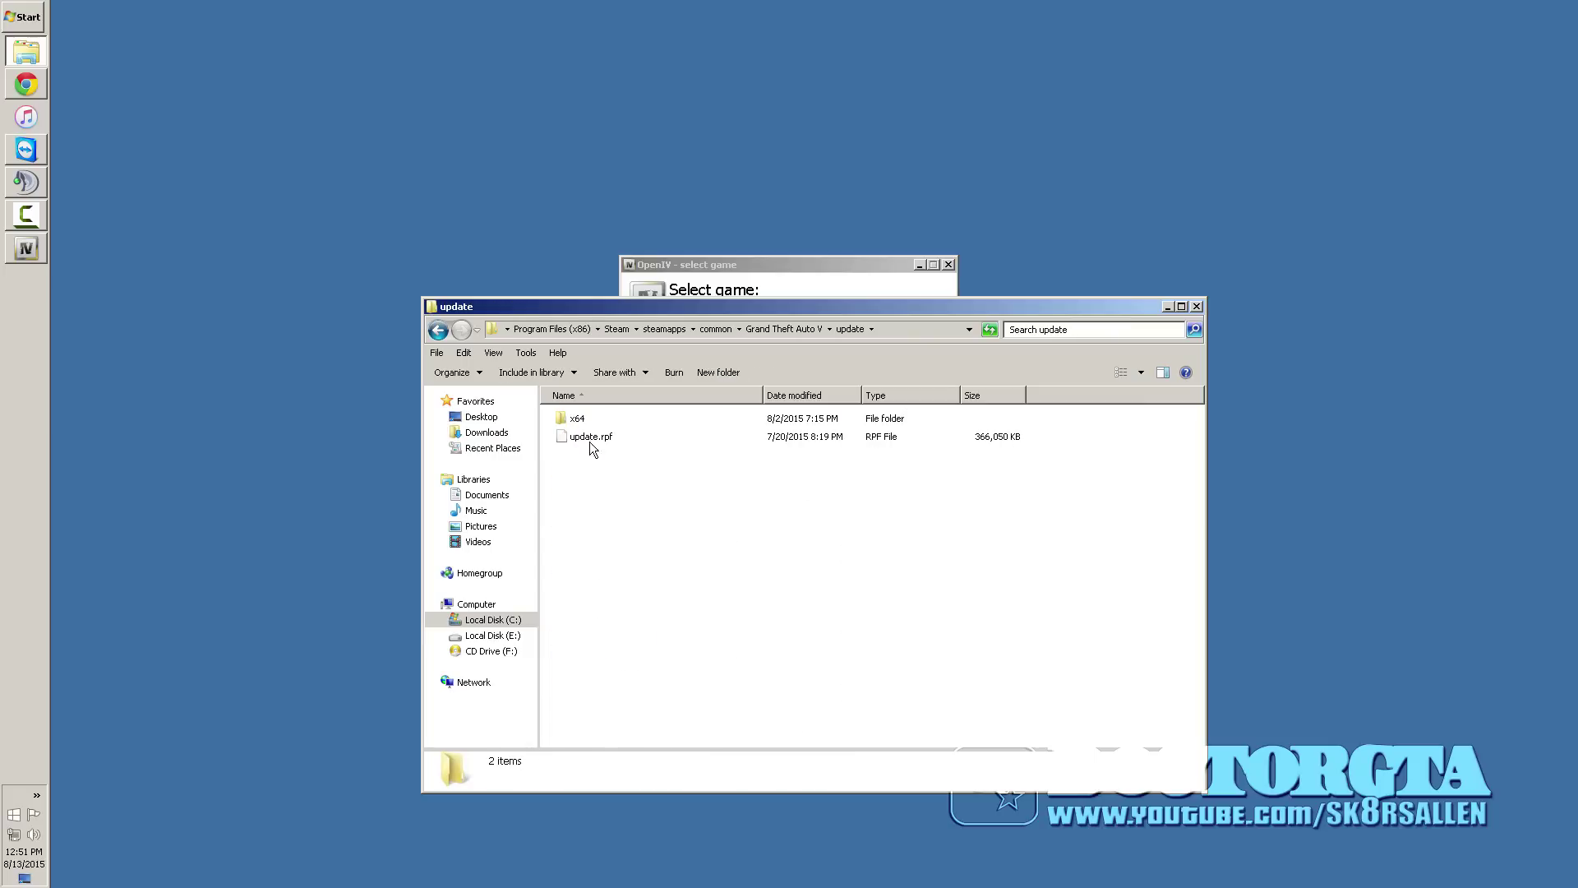
pyautogui.click(573, 424)
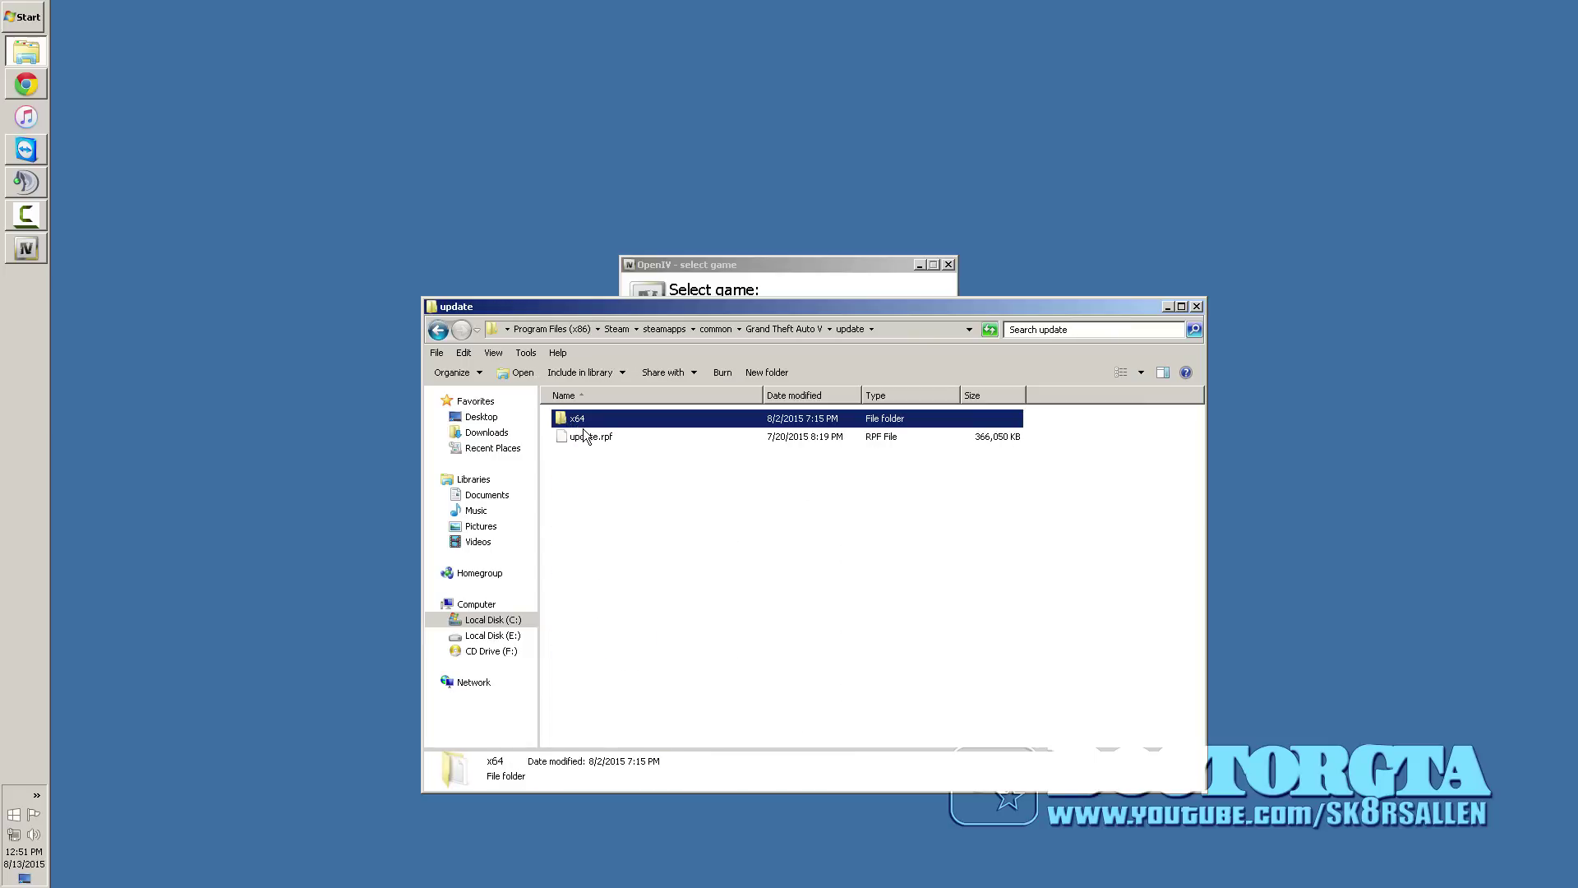
pyautogui.doubleClick(578, 423)
pyautogui.doubleClick(581, 436)
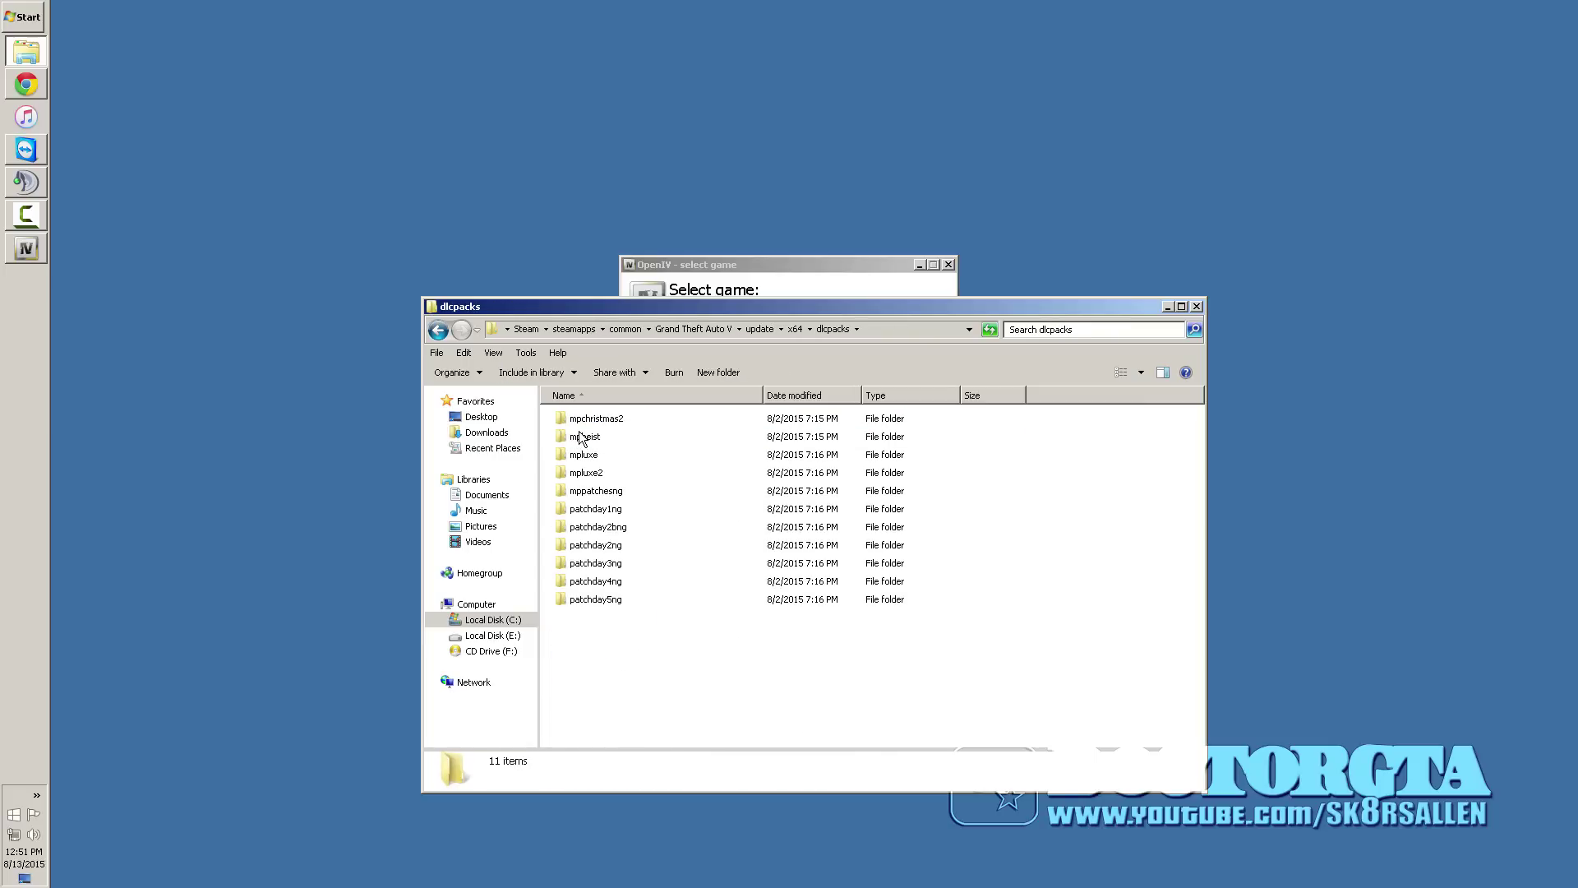
pyautogui.press('BackSpace')
pyautogui.press('BackSpace')
pyautogui.click(588, 436)
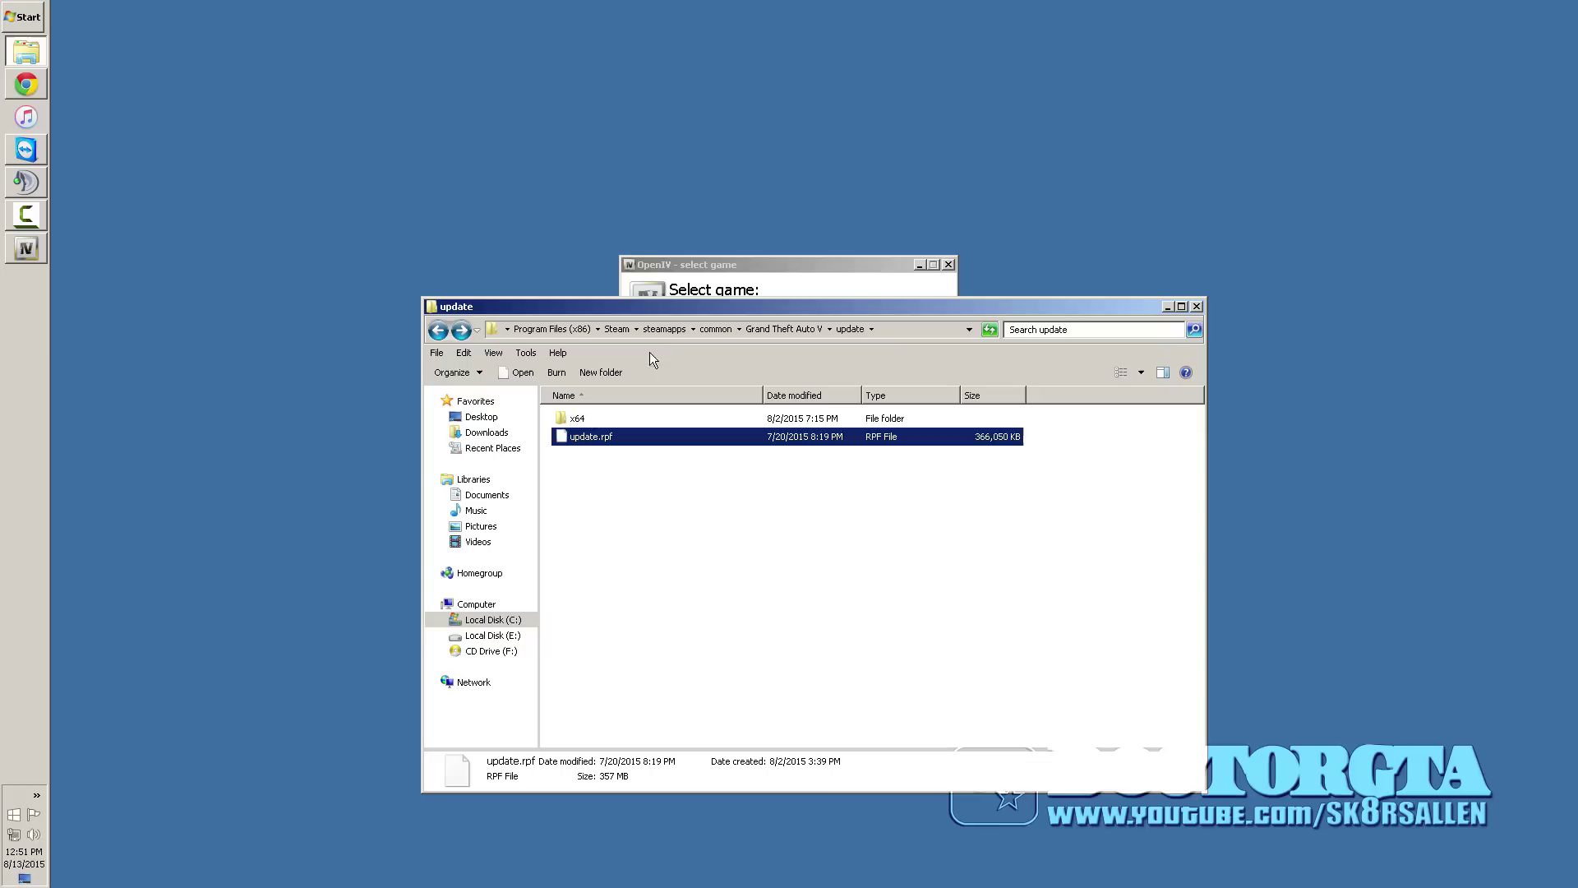
pyautogui.click(796, 331)
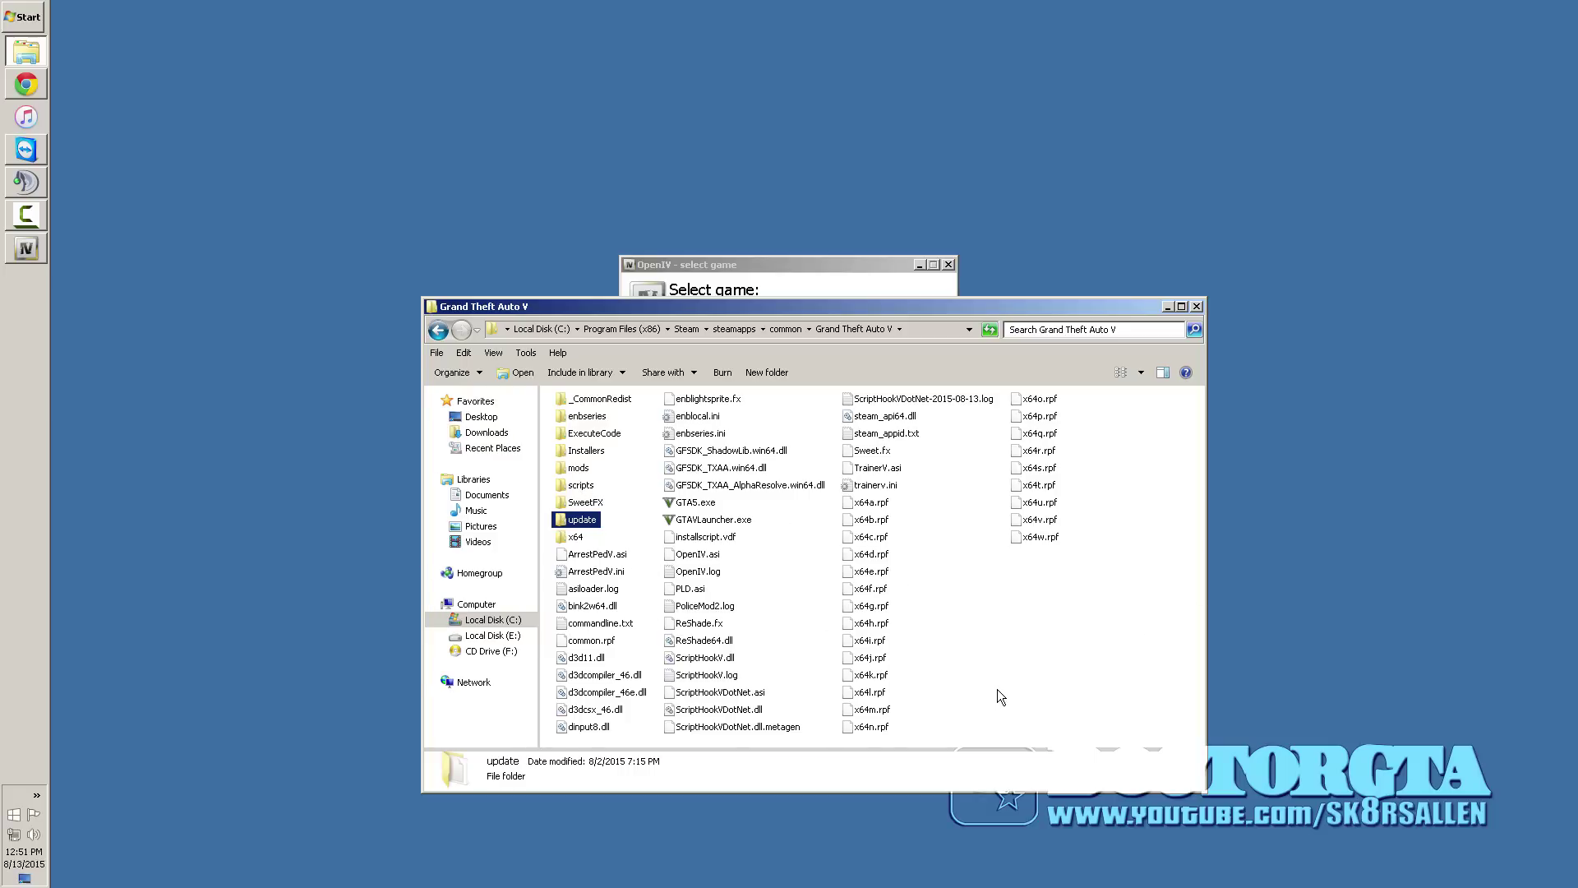
# Reopen the update folder, bring up file actions for update.rpf, then go back to Grand Theft Auto V.
pyautogui.doubleClick(578, 521)
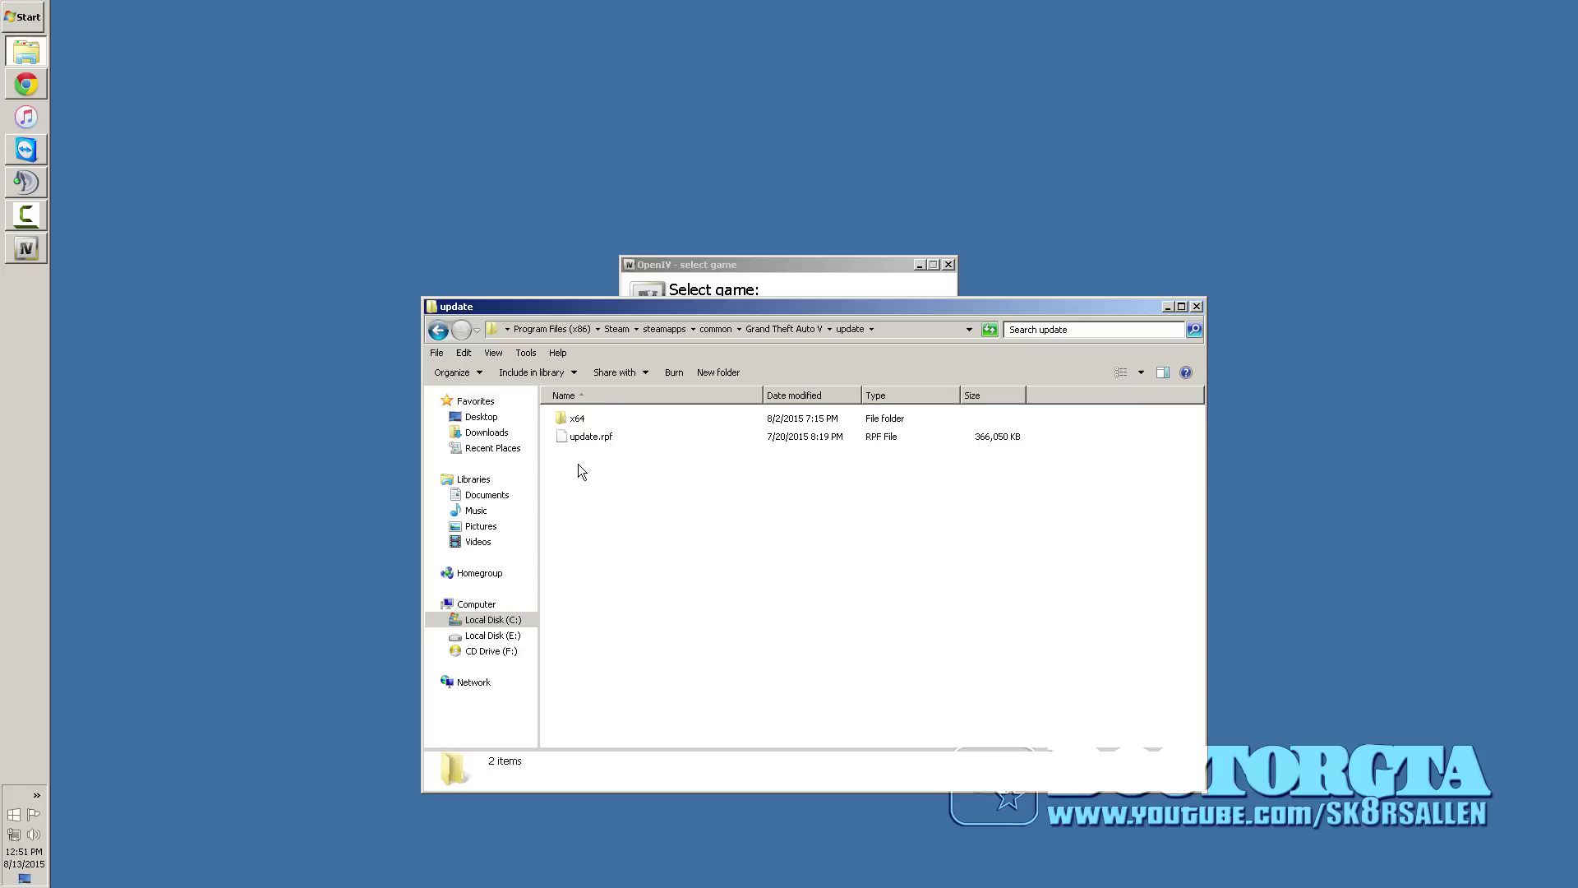
pyautogui.click(581, 442)
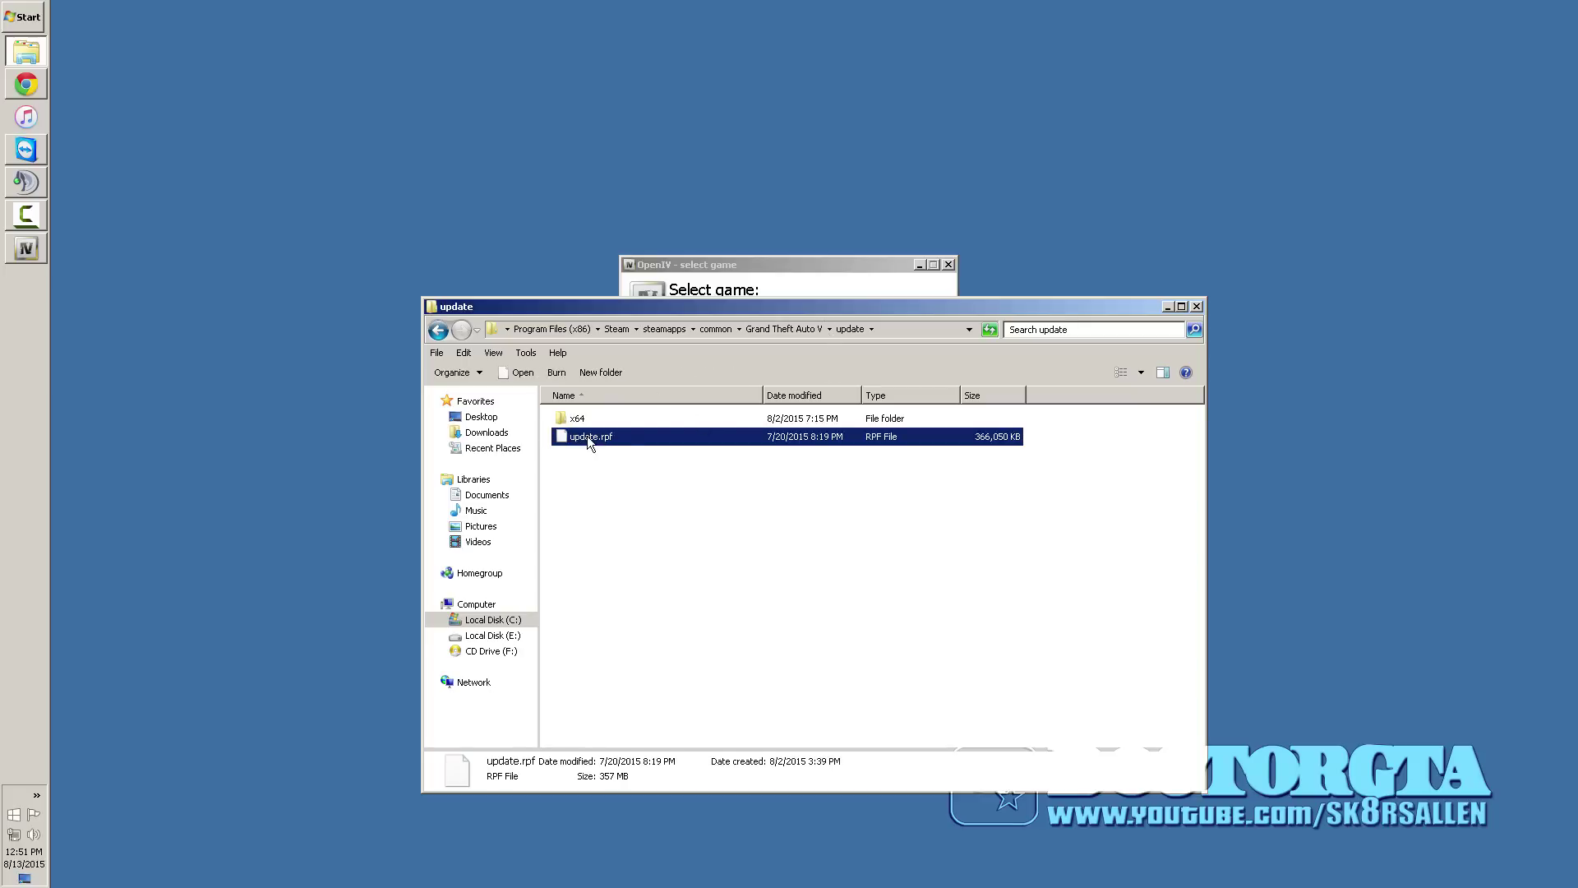
pyautogui.rightClick(595, 432)
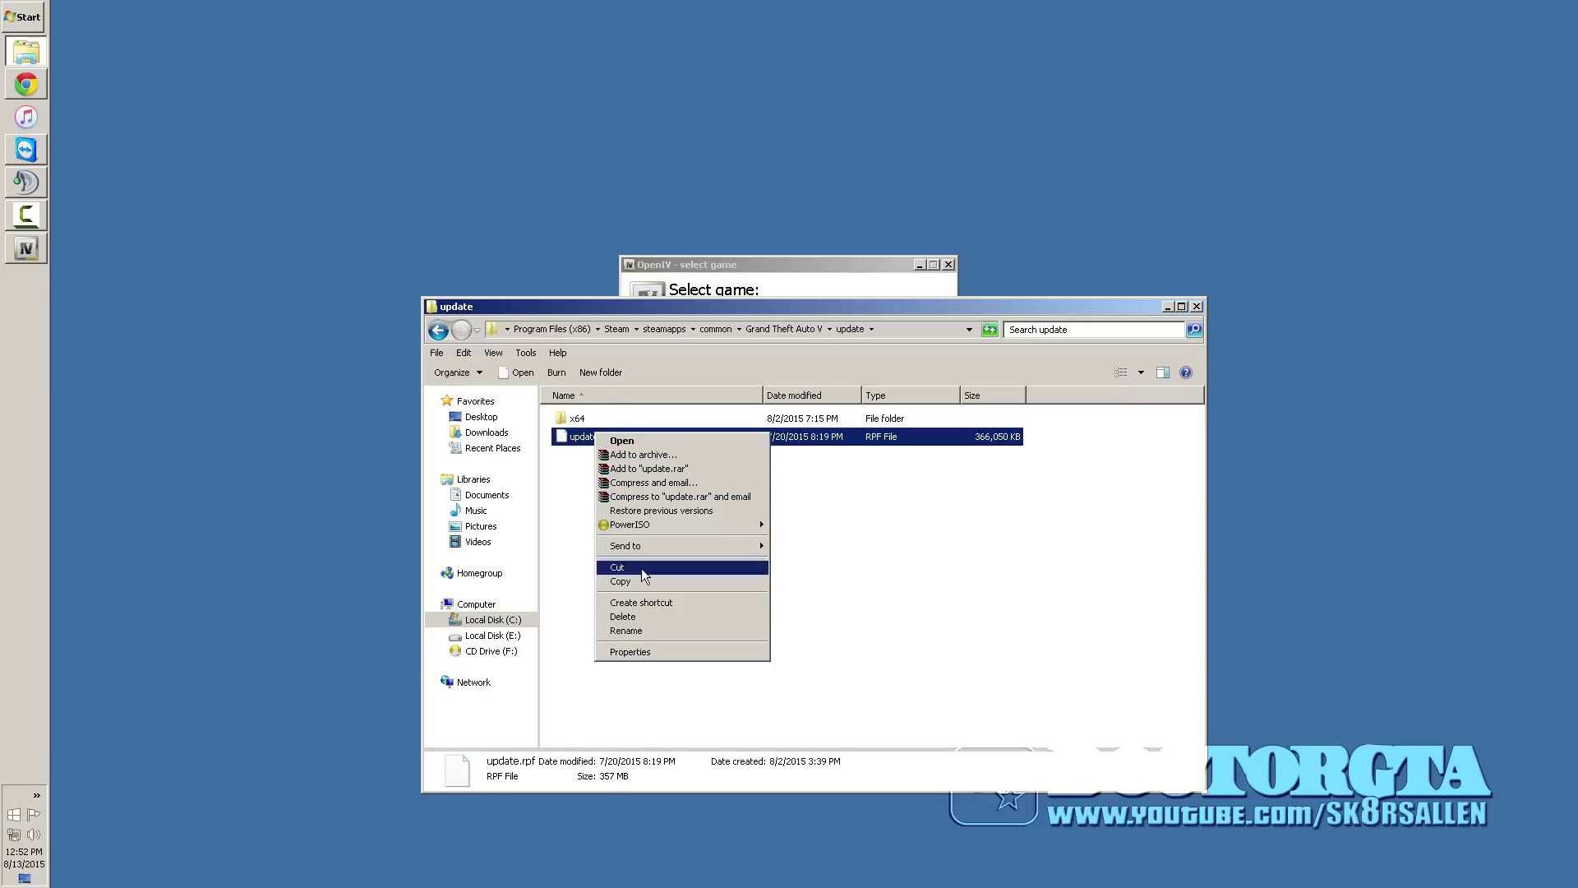
pyautogui.click(792, 329)
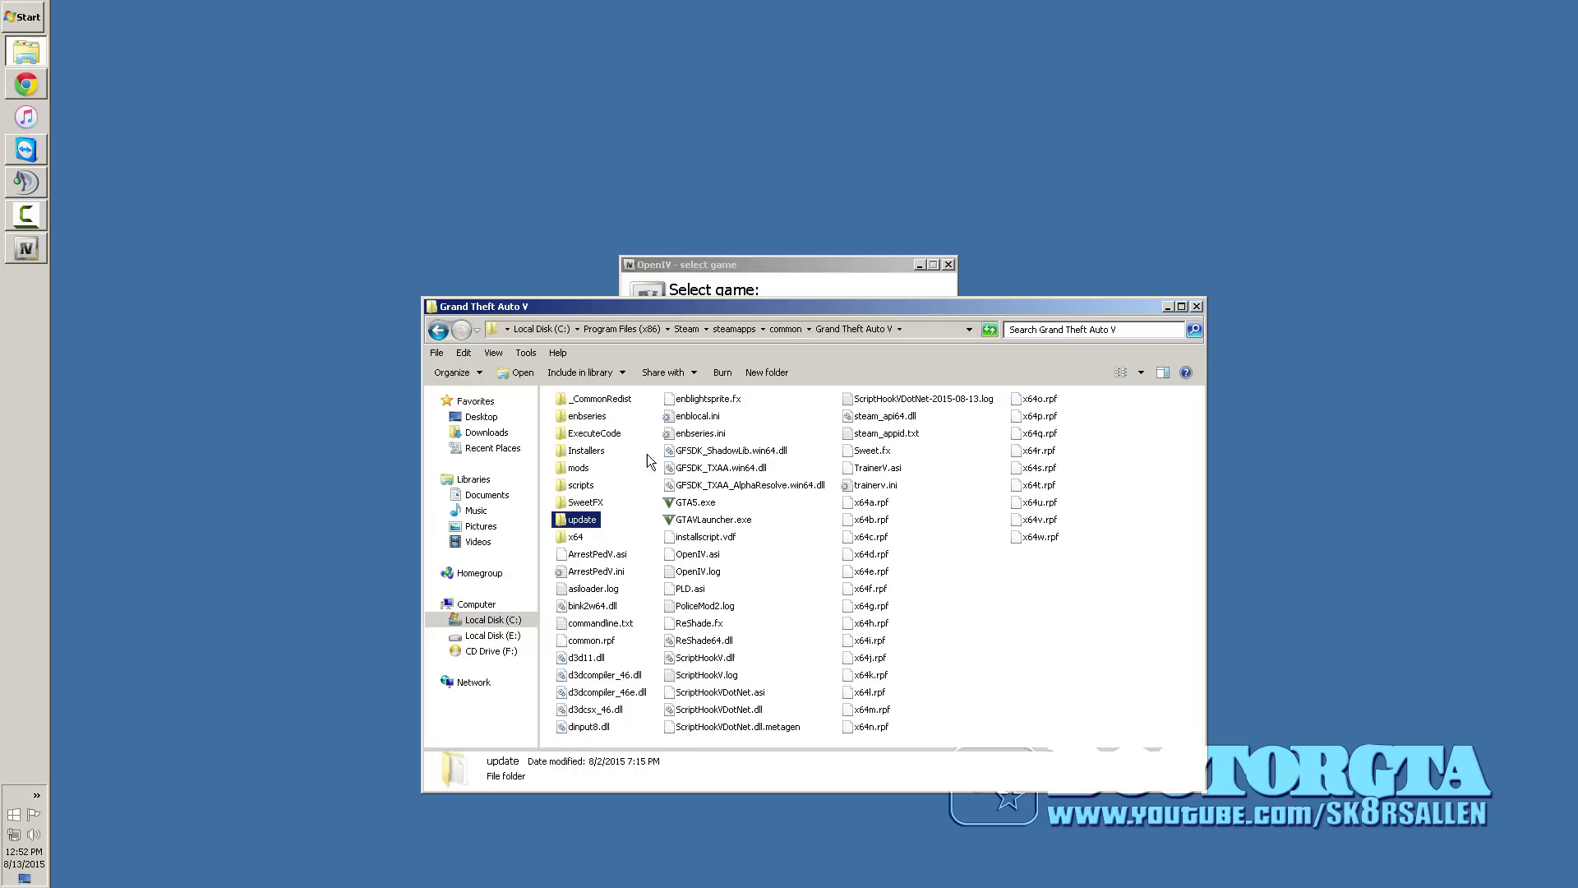
# Check the scripts folder, then in mods inspect x64e.rpf and open mods\update.
pyautogui.doubleClick(580, 486)
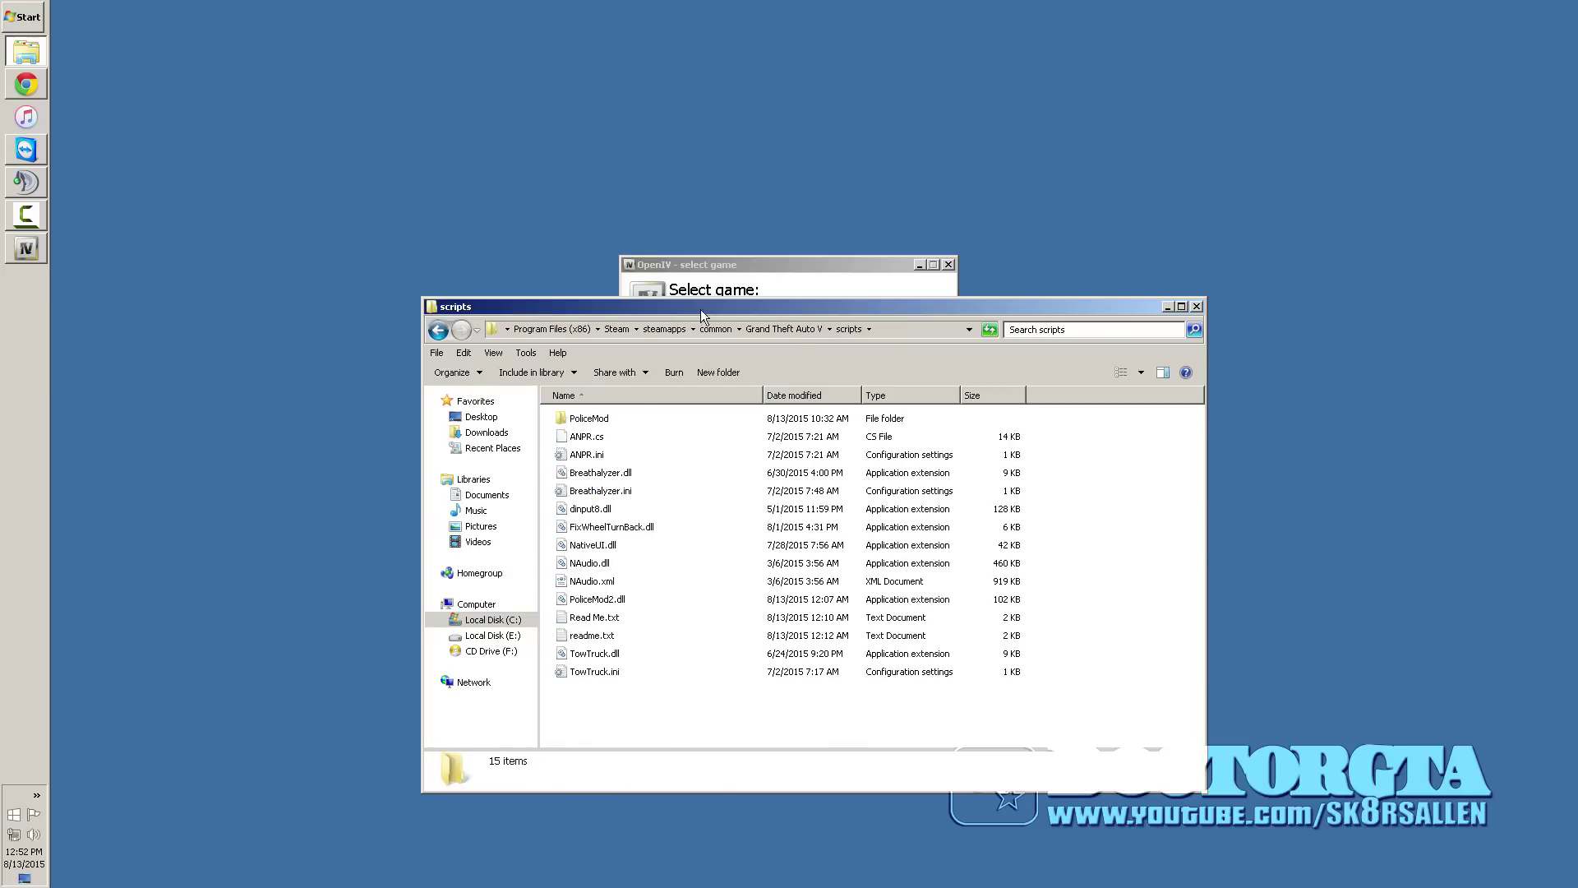
pyautogui.click(789, 329)
pyautogui.doubleClick(572, 469)
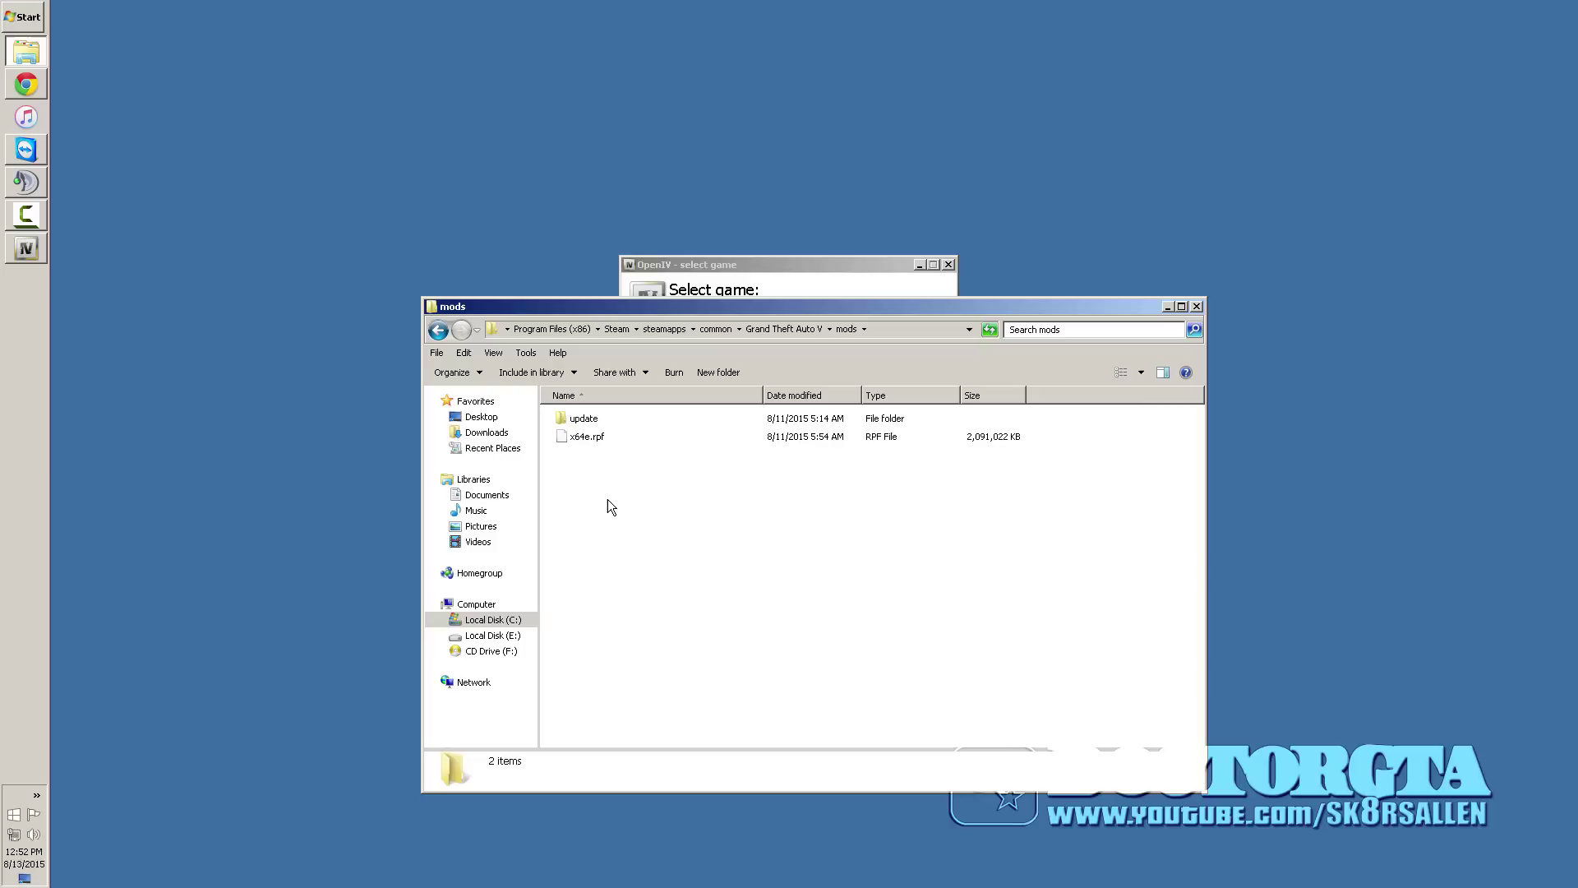
pyautogui.doubleClick(582, 421)
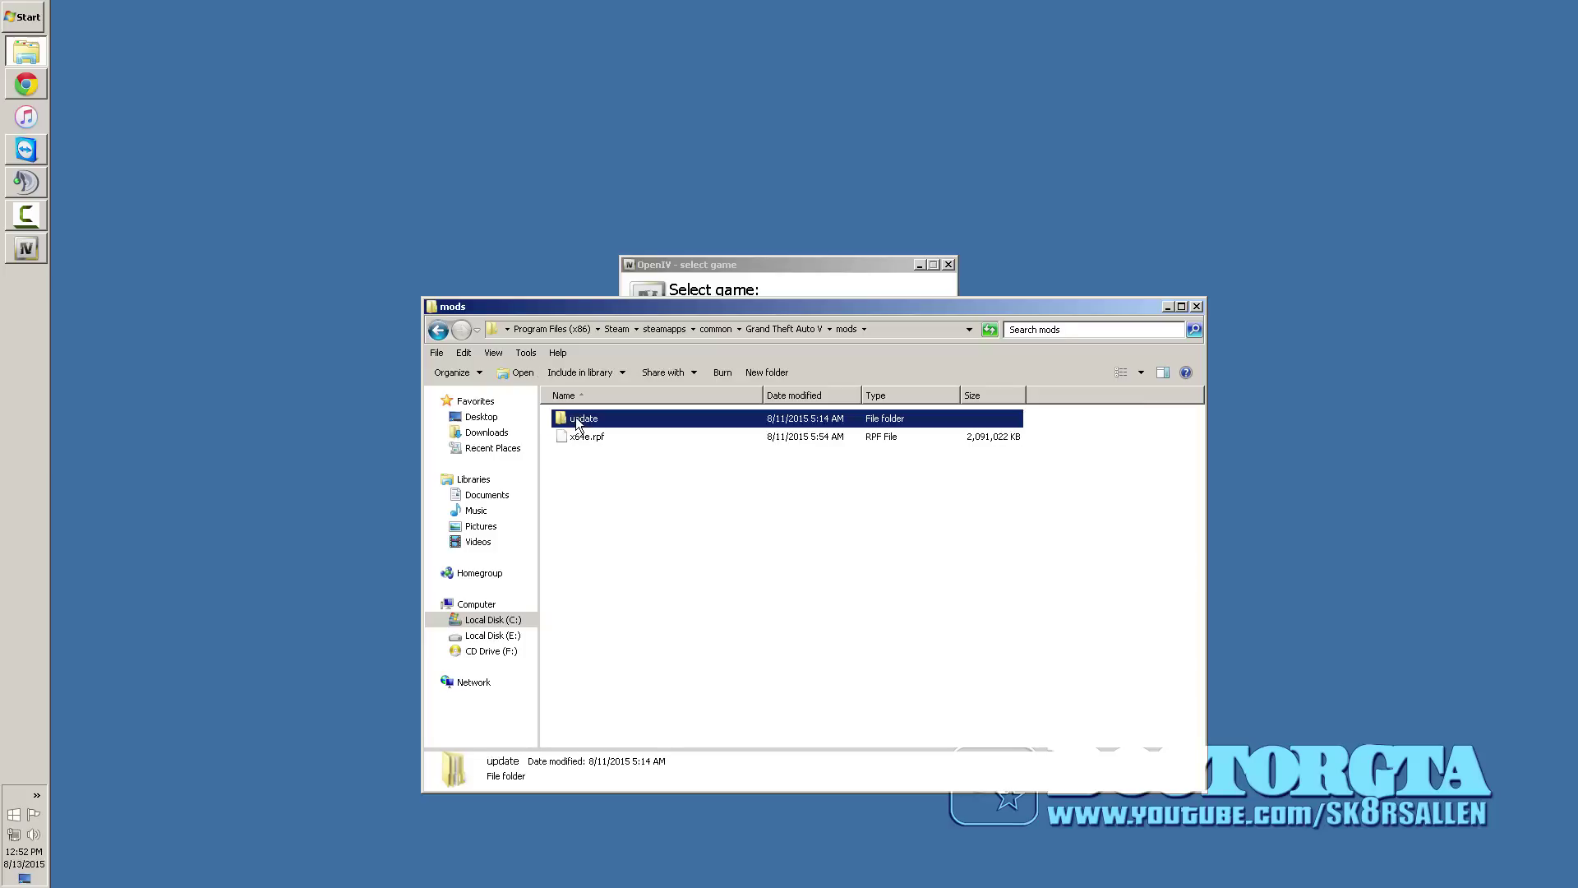
pyautogui.click(848, 329)
pyautogui.click(590, 440)
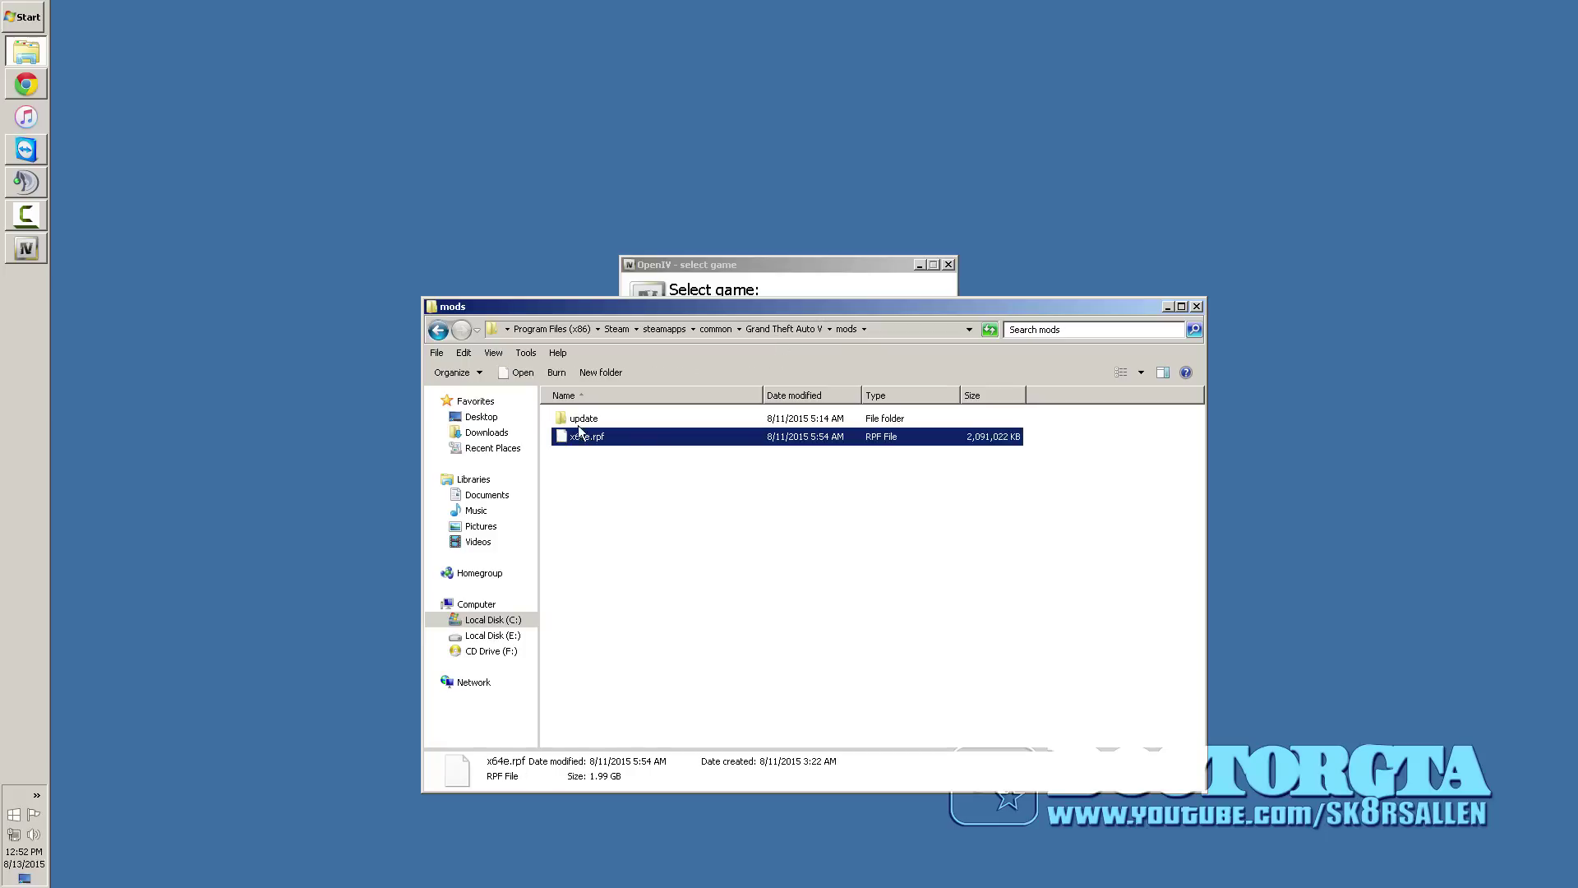
pyautogui.doubleClick(579, 424)
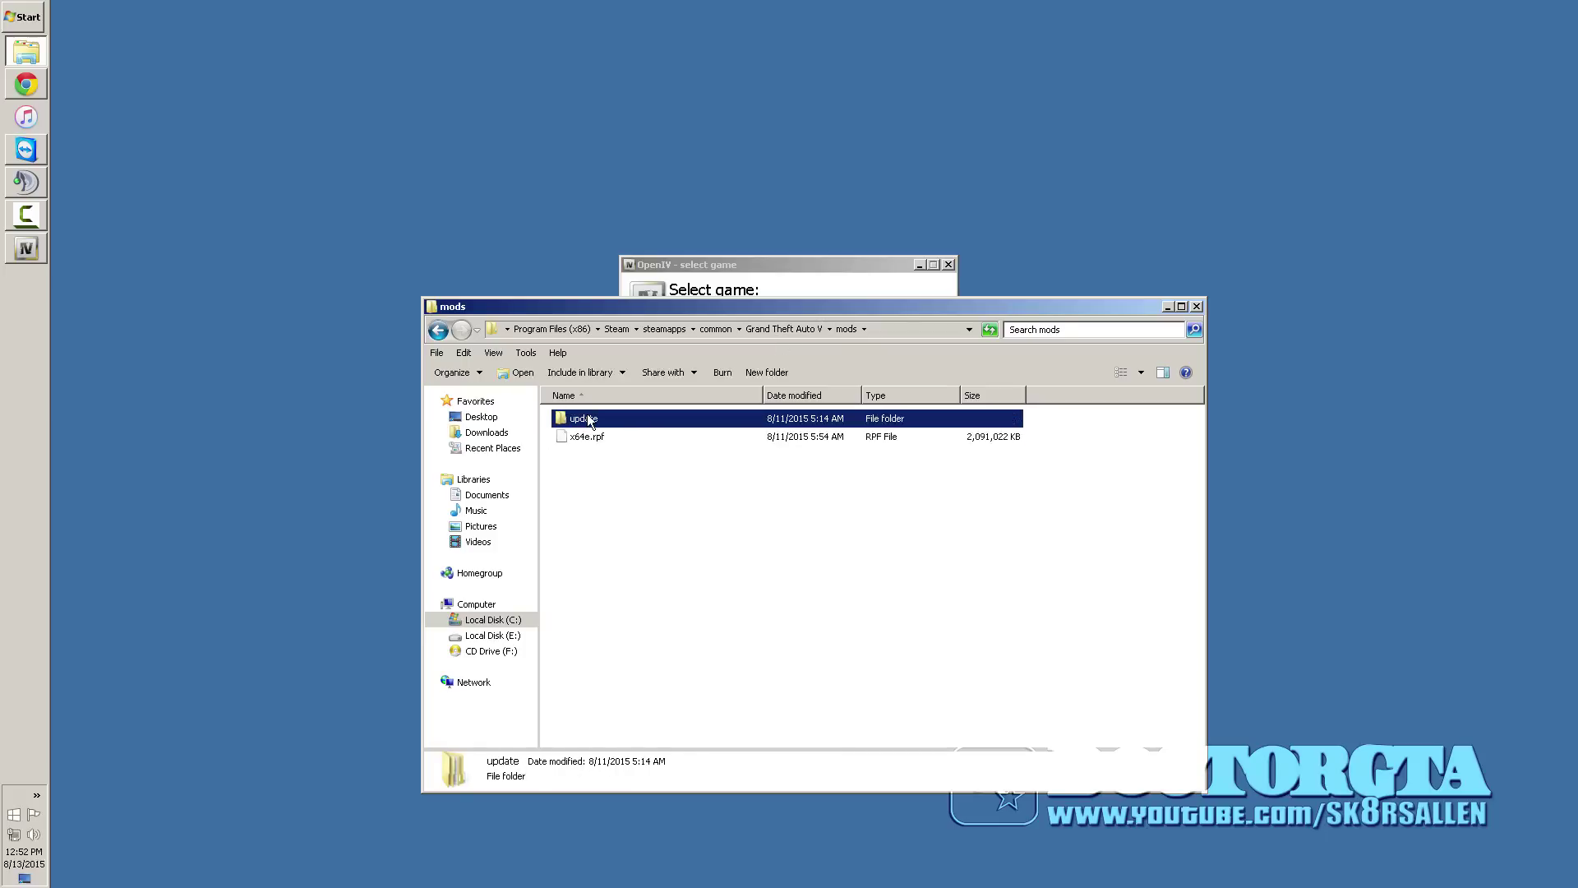
# Look inside the game's original update\x64 folder at dlcpacks, then return to Grand Theft Auto V.
pyautogui.click(807, 331)
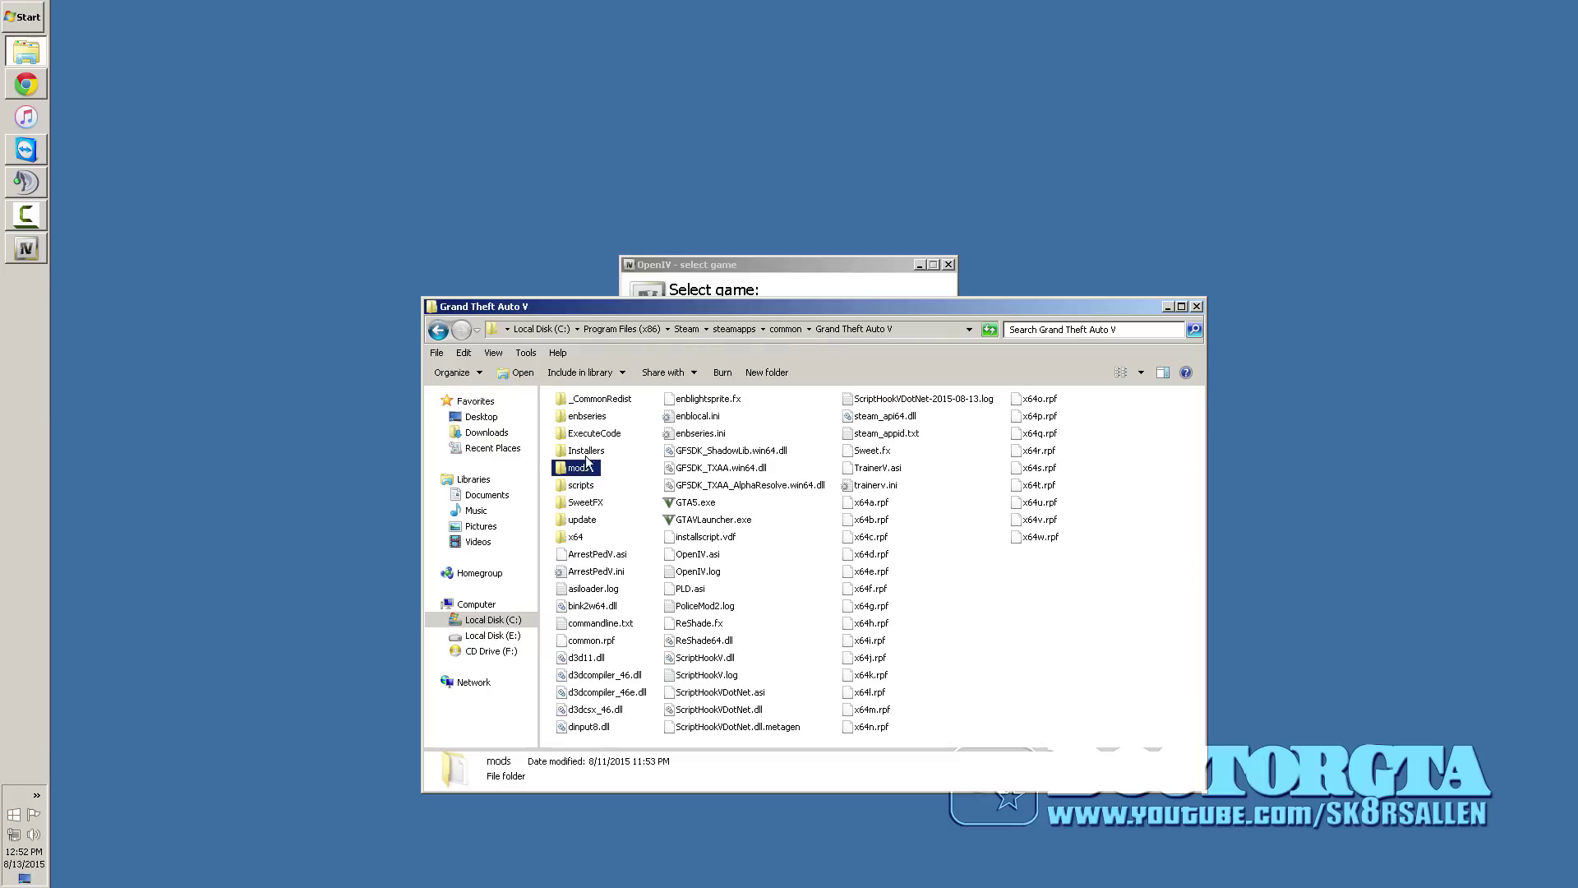
pyautogui.doubleClick(581, 519)
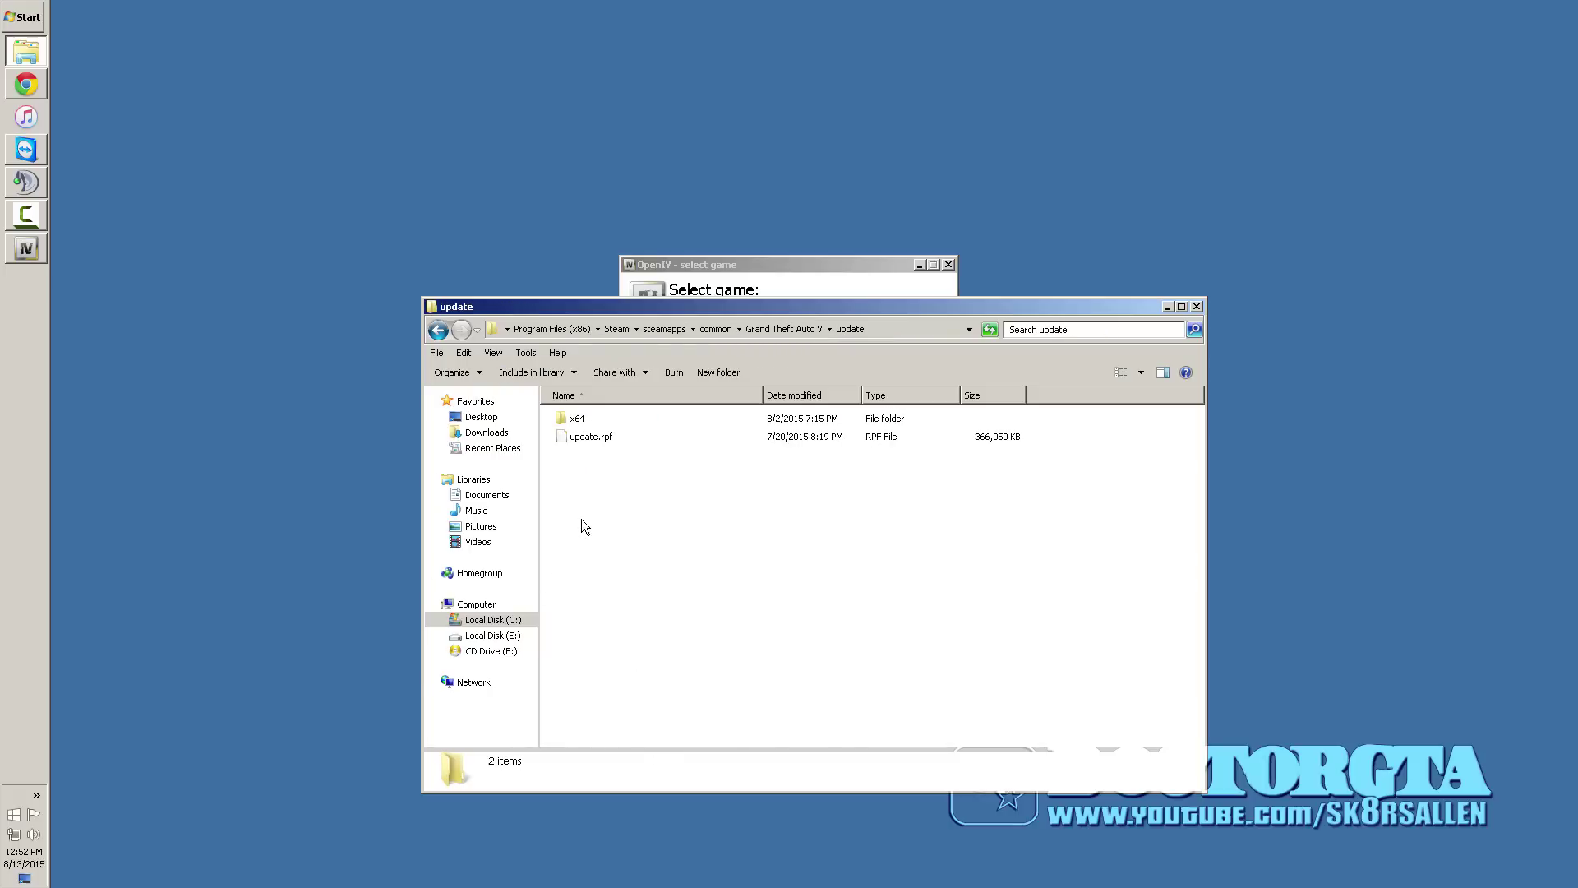
pyautogui.doubleClick(582, 418)
pyautogui.click(581, 435)
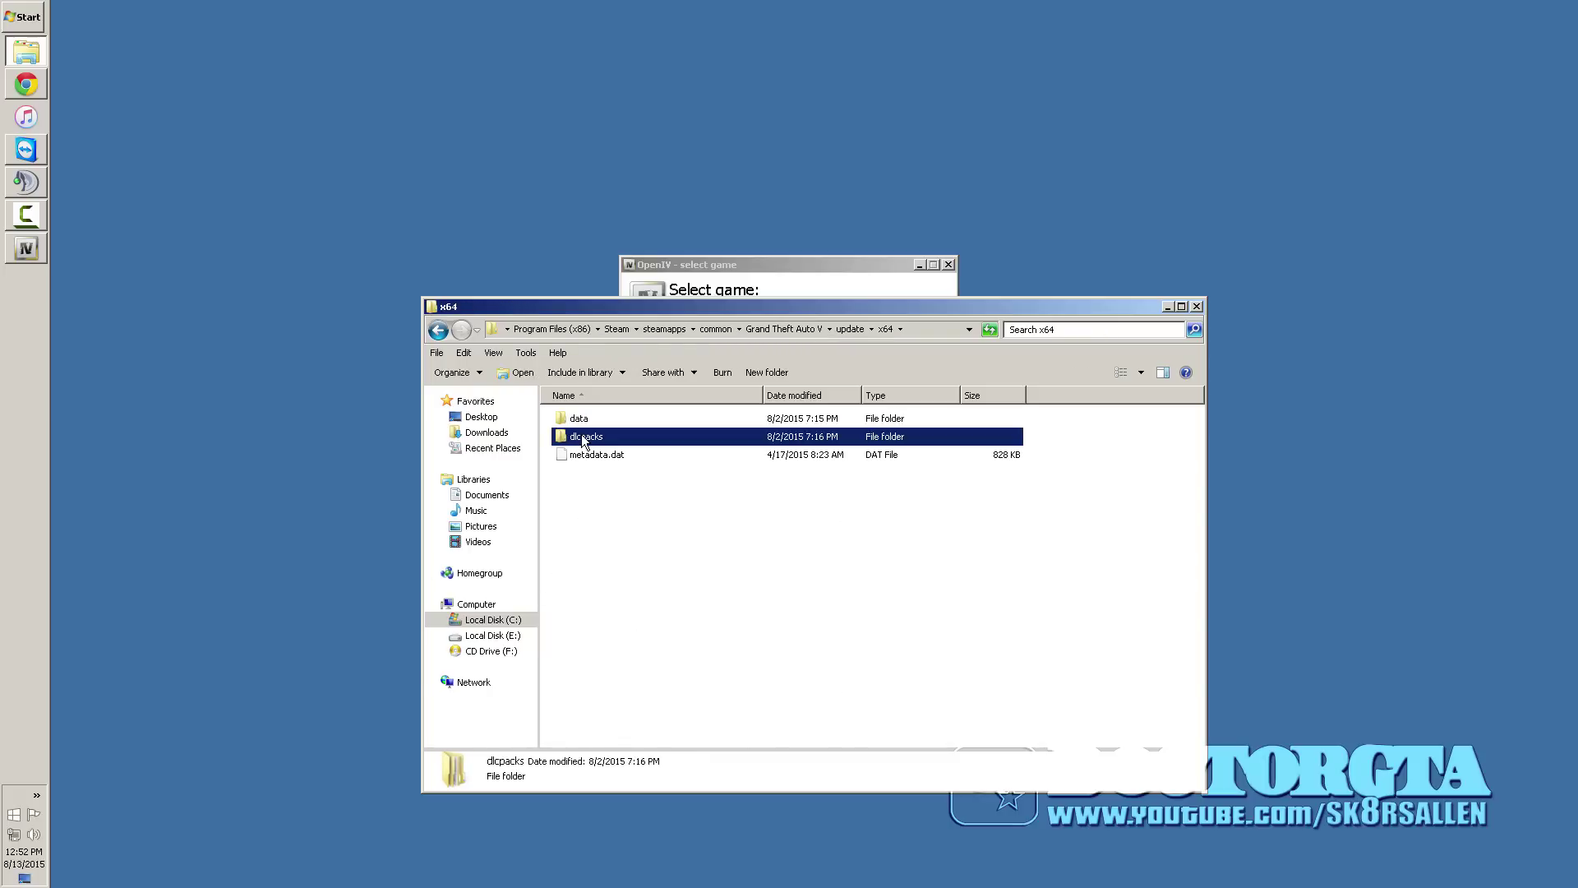
pyautogui.click(812, 332)
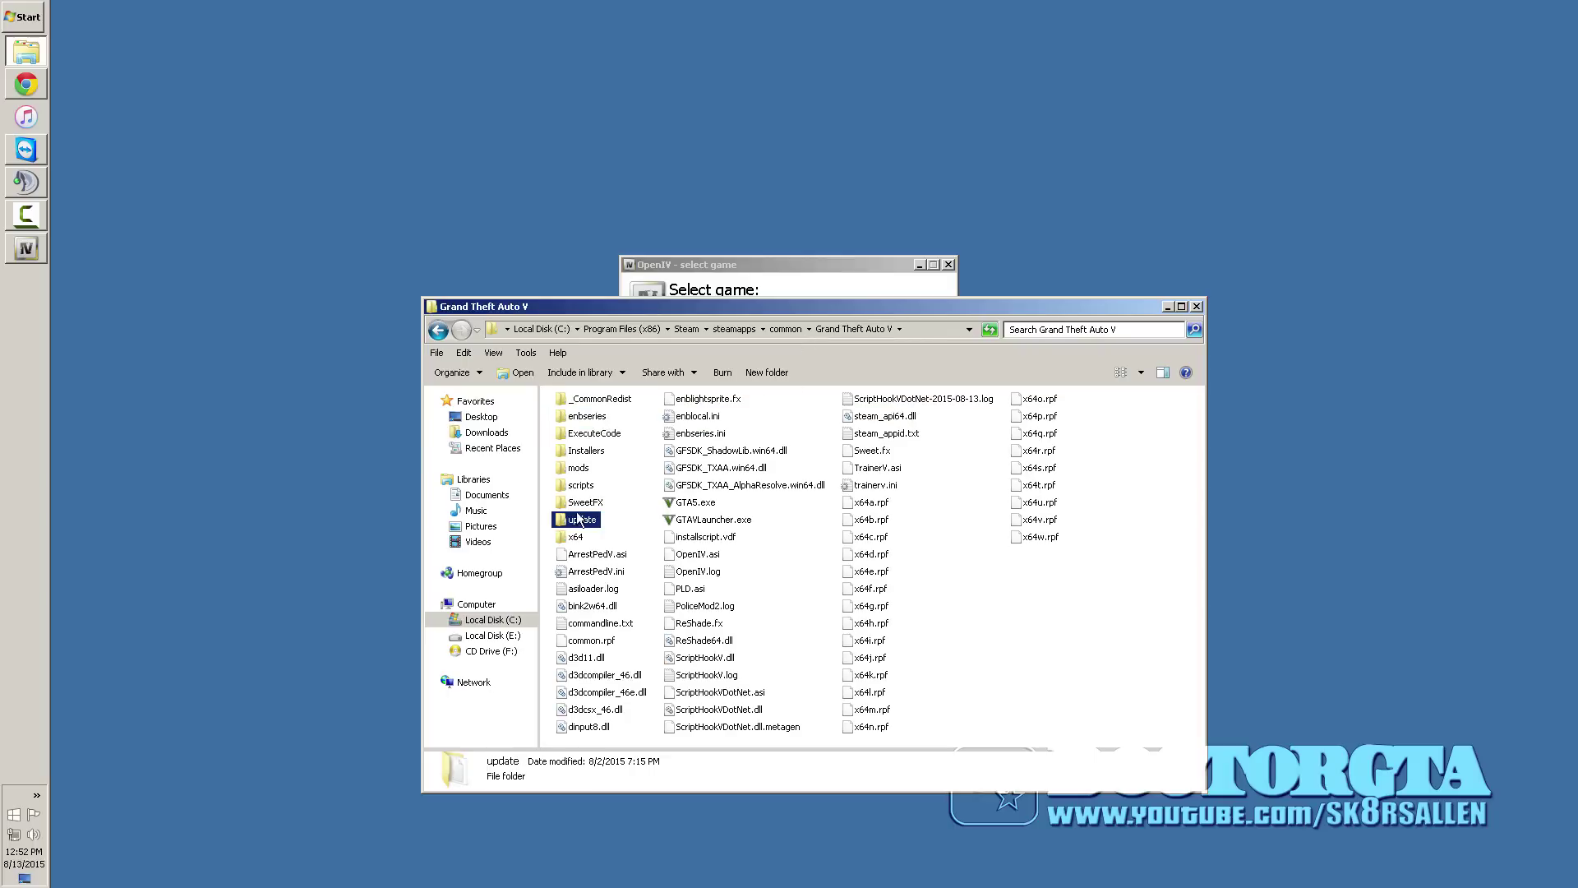
# Open mods\update\x64\dlcpacks\patchday1ng to confirm dlc.rpf, then return to Grand Theft Auto V.
pyautogui.doubleClick(581, 468)
pyautogui.doubleClick(584, 421)
pyautogui.click(585, 423)
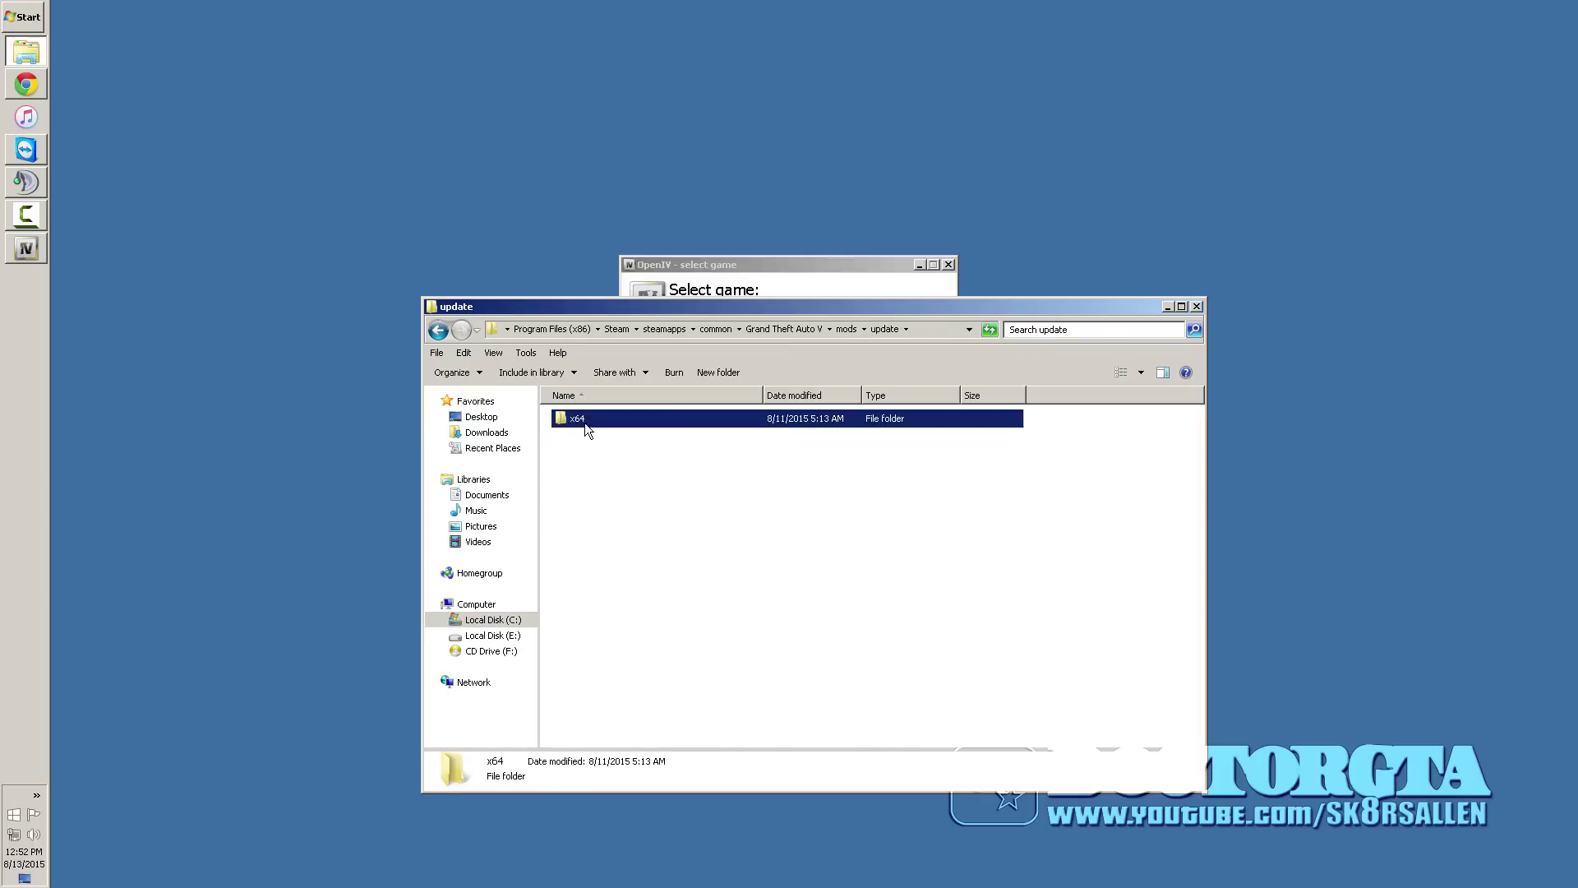
pyautogui.doubleClick(585, 423)
pyautogui.doubleClick(585, 424)
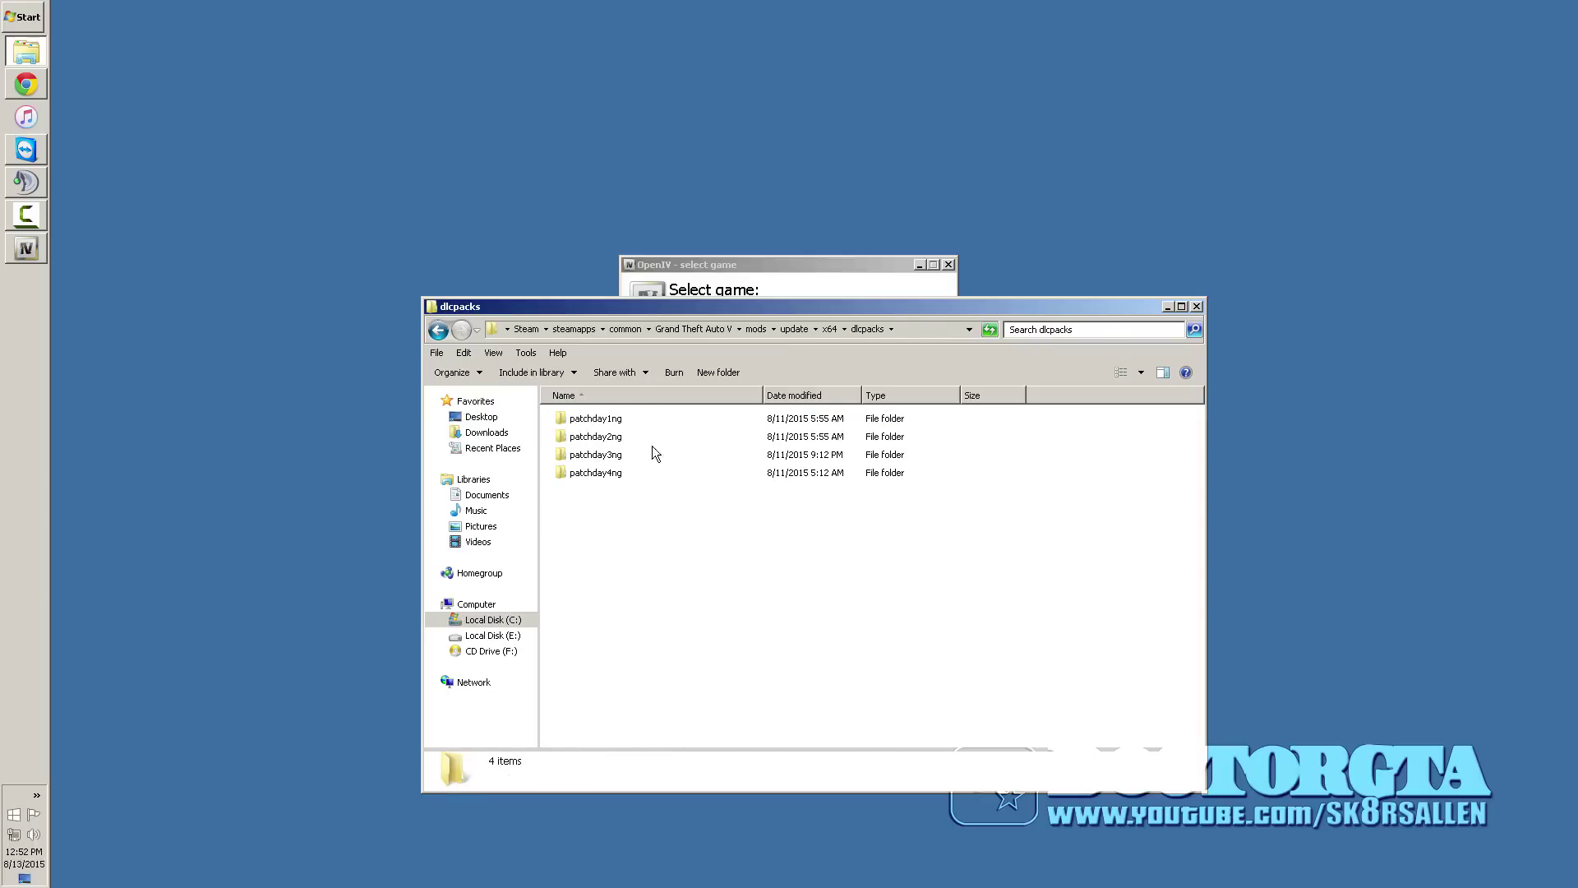
pyautogui.doubleClick(612, 420)
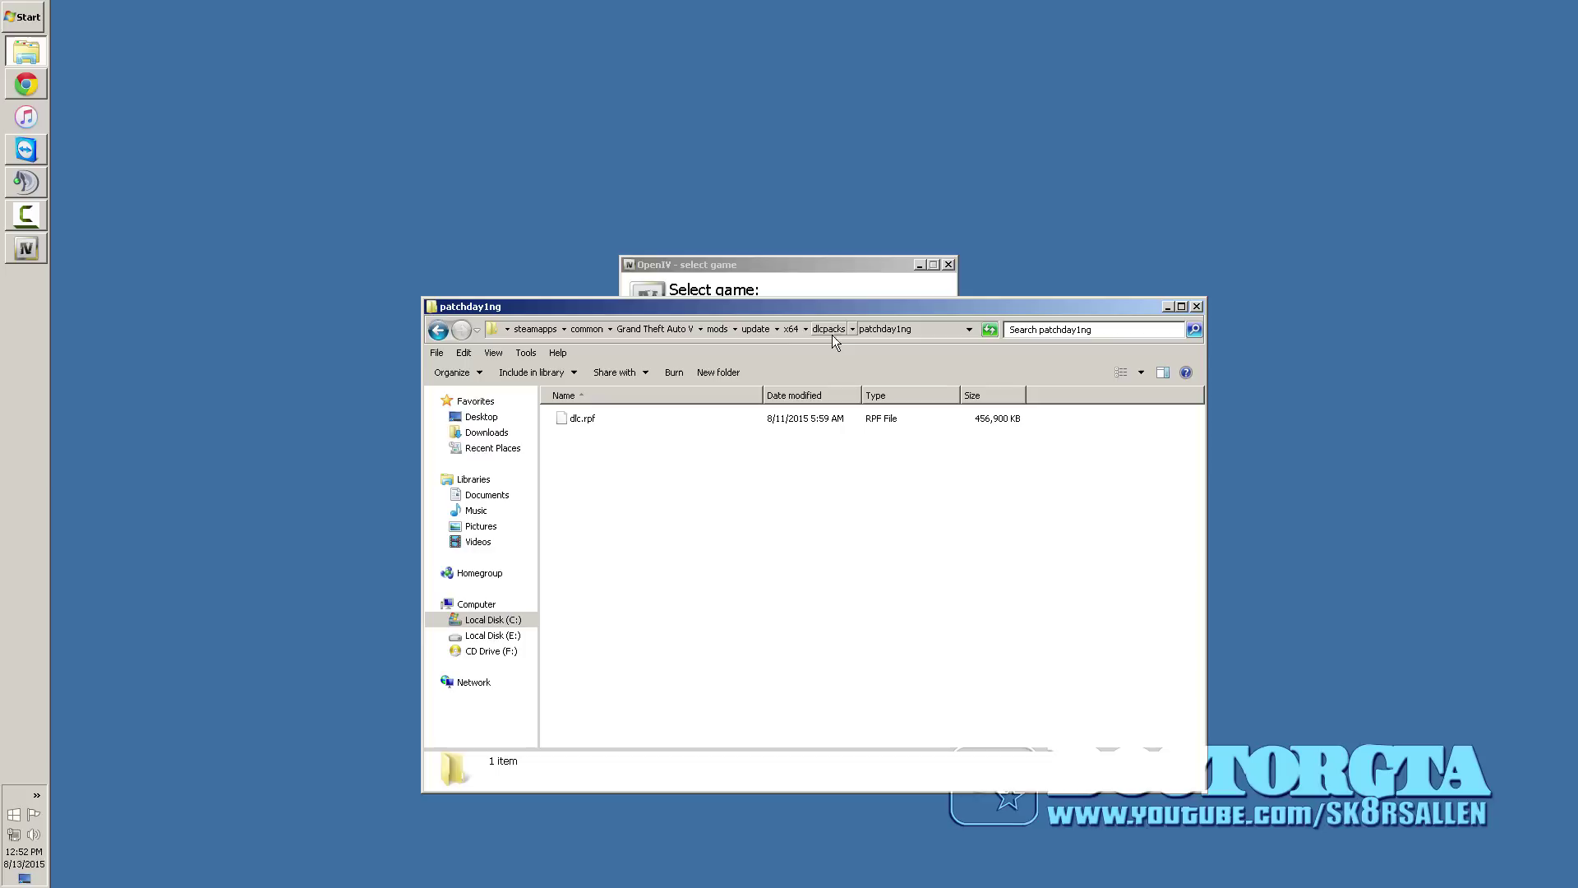
pyautogui.click(684, 330)
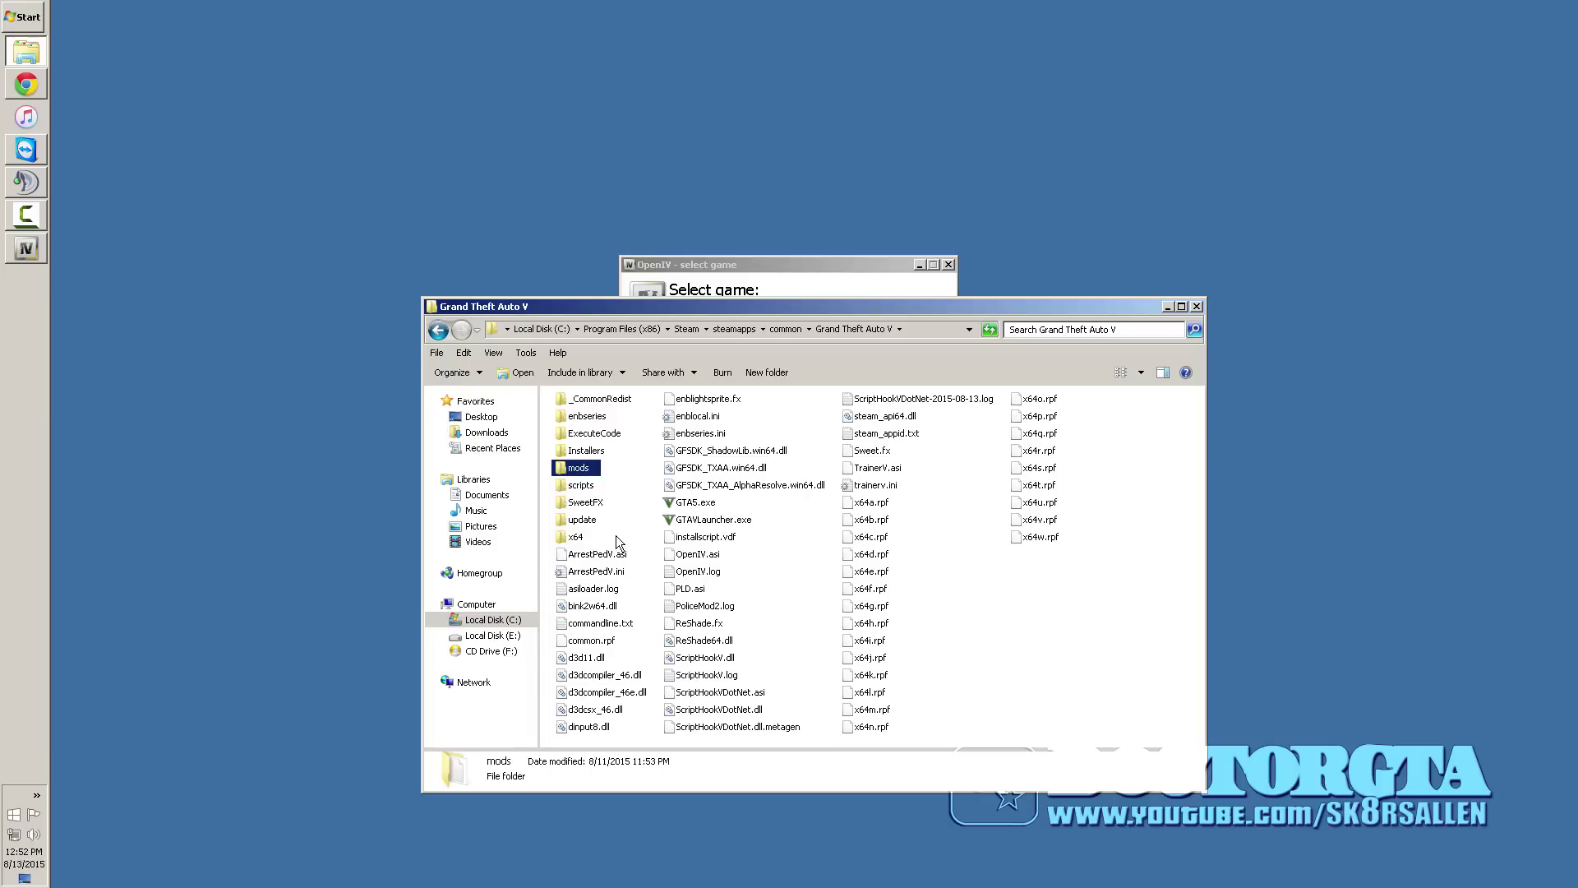
# Copy the x64d.rpf archive, then open the mods folder holding update and x64e.rpf.
pyautogui.rightClick(872, 607)
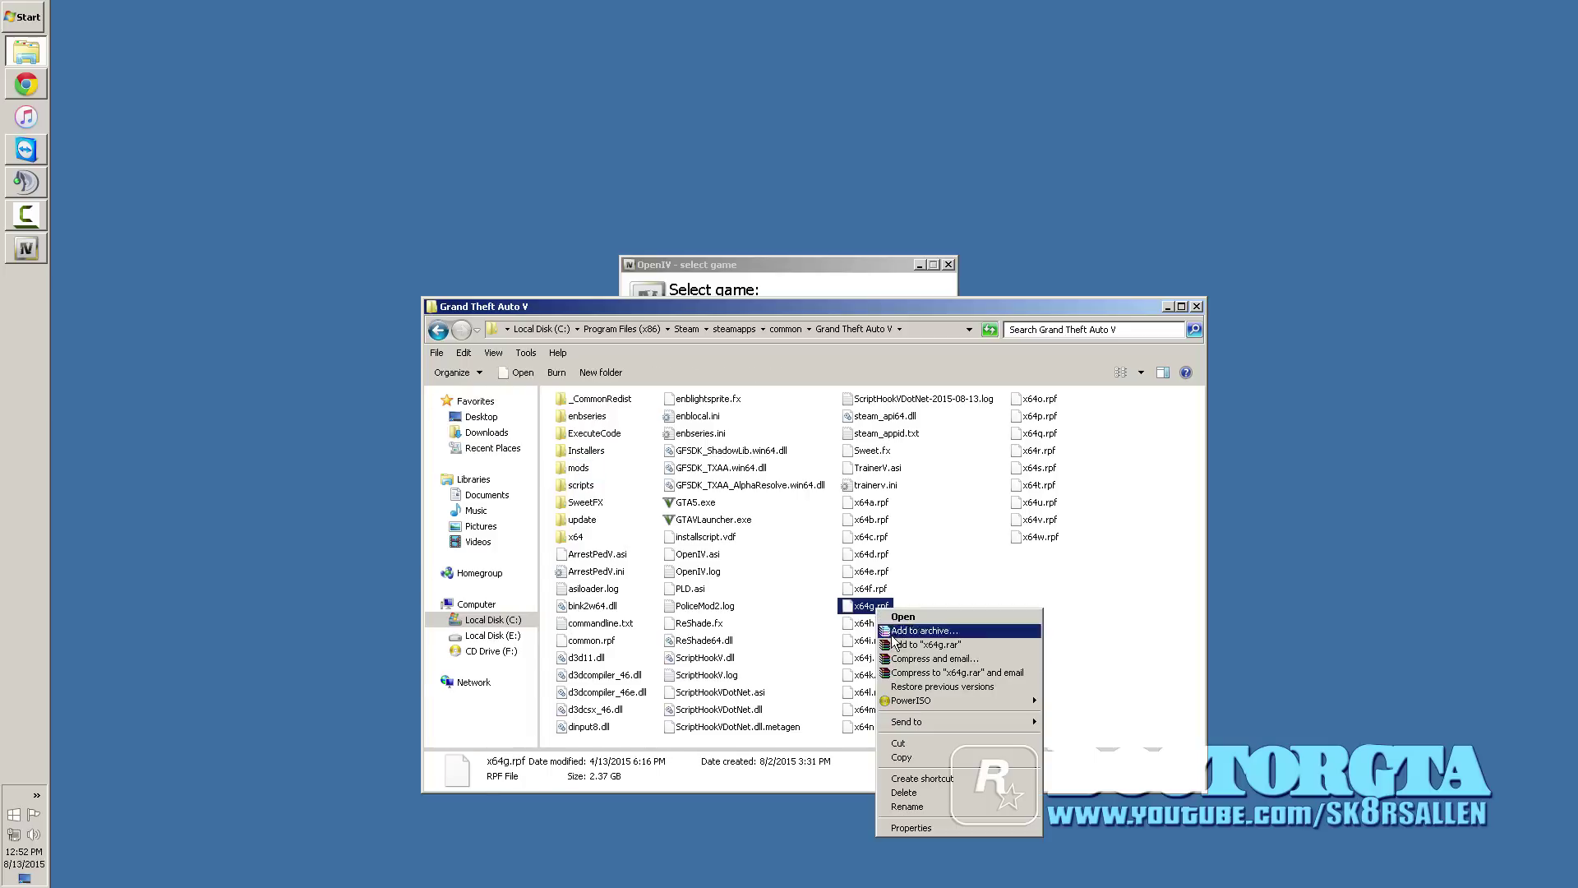
pyautogui.click(863, 555)
pyautogui.rightClick(865, 553)
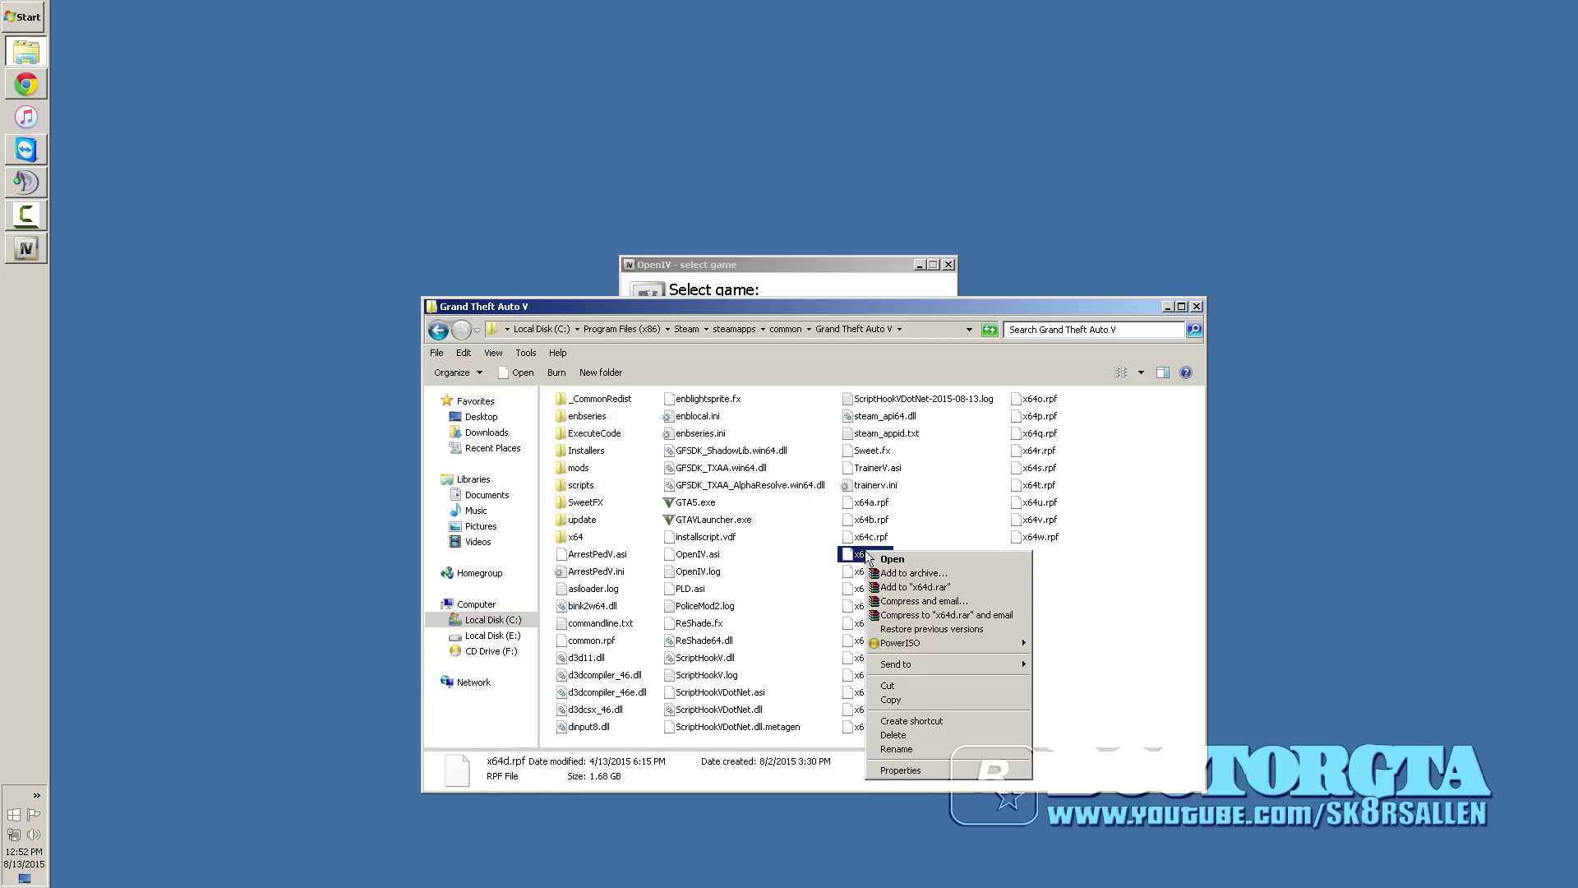
pyautogui.click(891, 700)
pyautogui.click(579, 486)
pyautogui.click(574, 470)
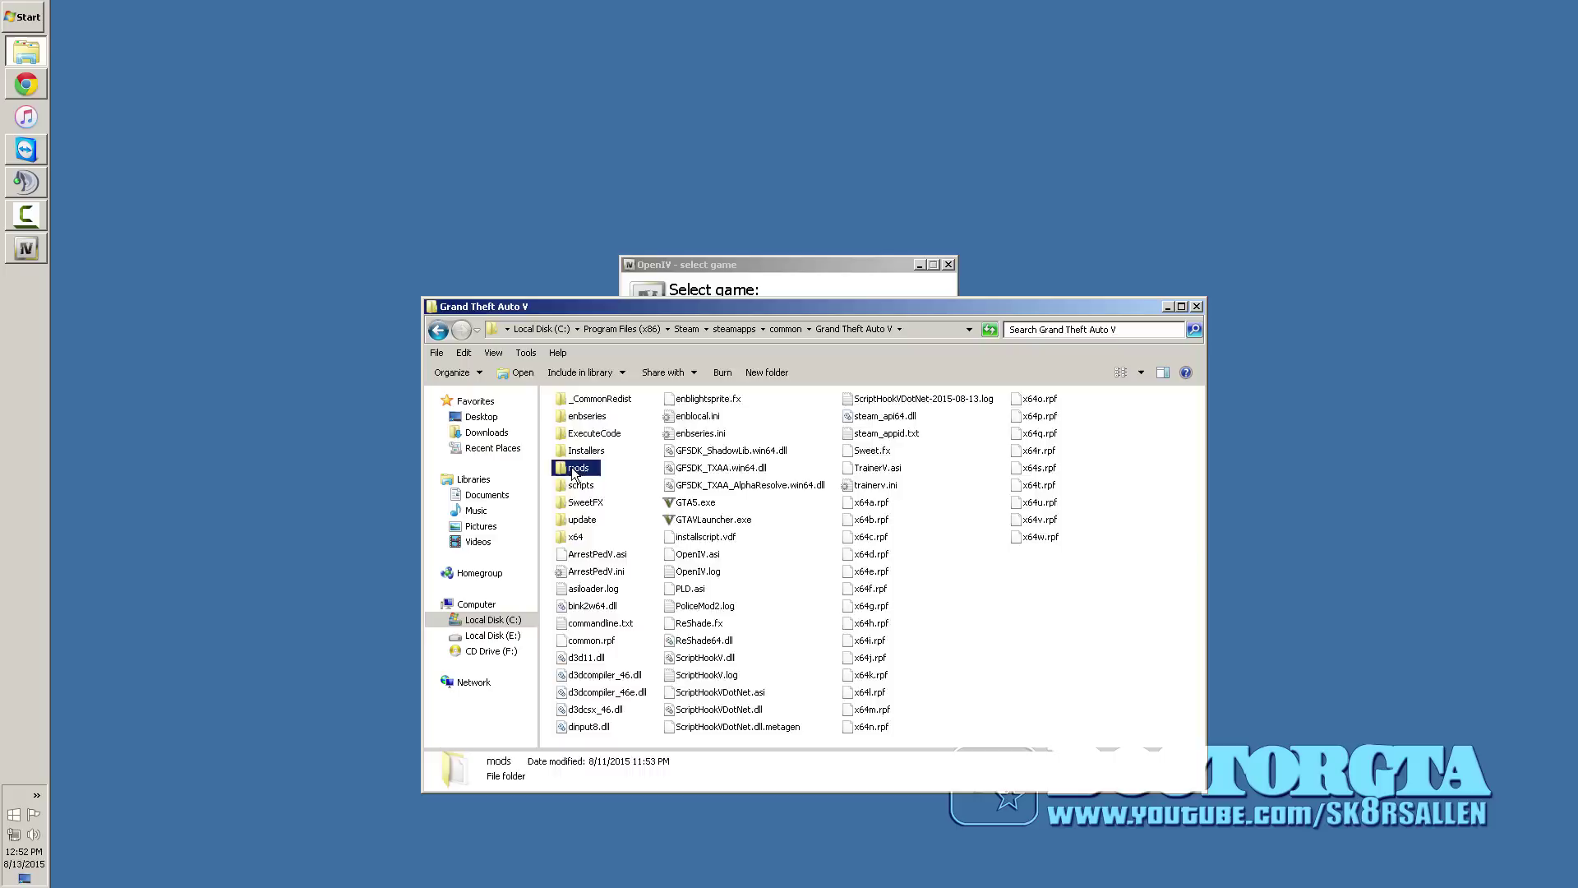
pyautogui.doubleClick(574, 470)
# Load GTA V for Windows in OpenIV, show the mods folder contents, and open the Tools menu.
pyautogui.click(828, 278)
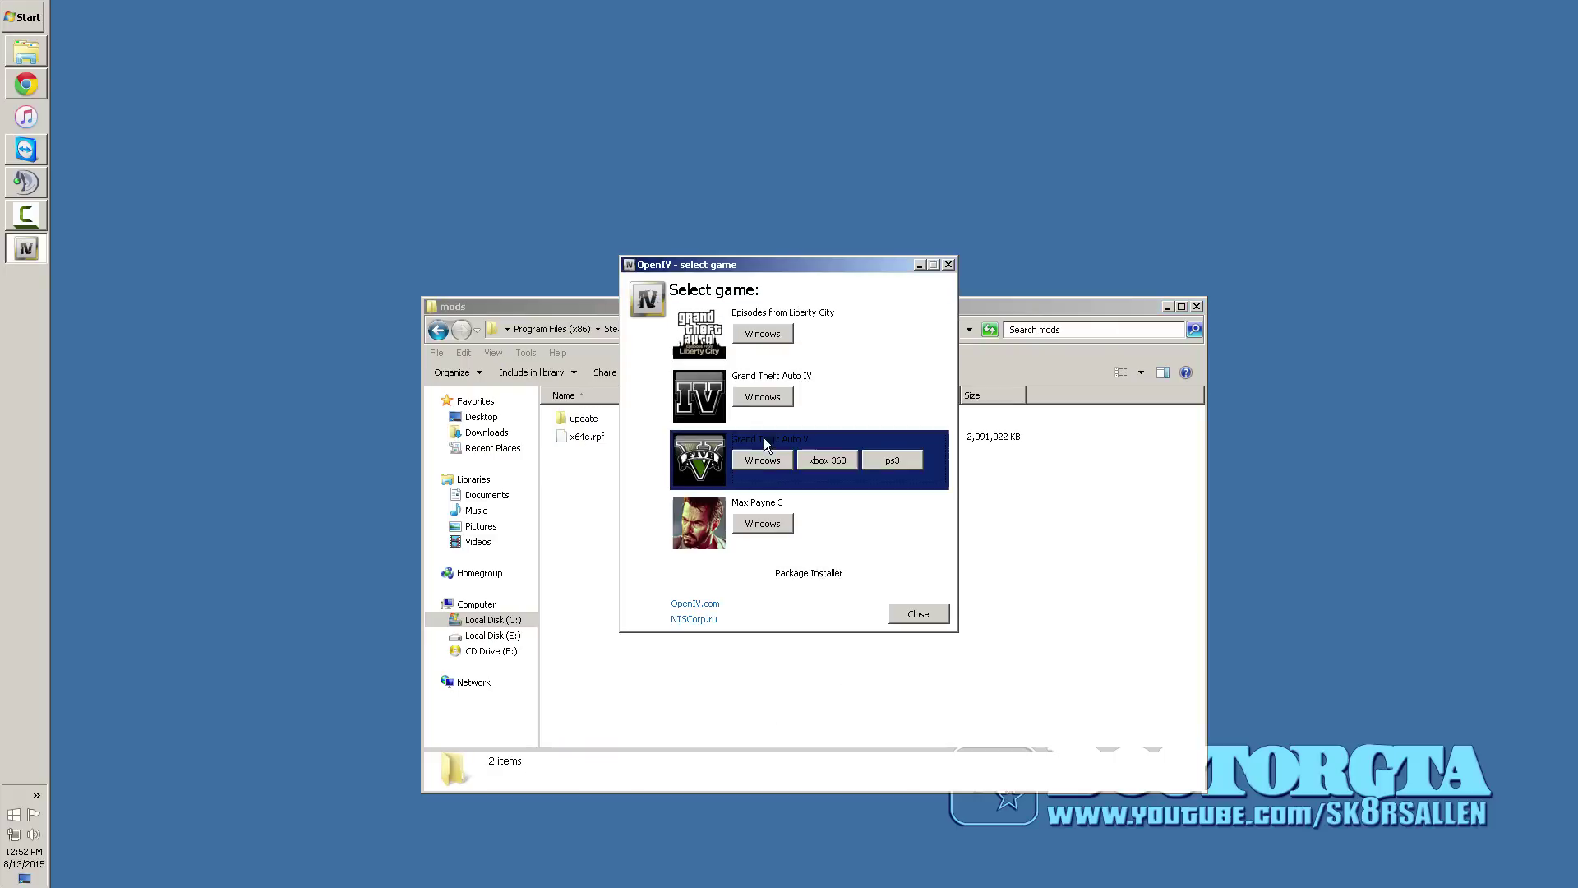
pyautogui.click(761, 452)
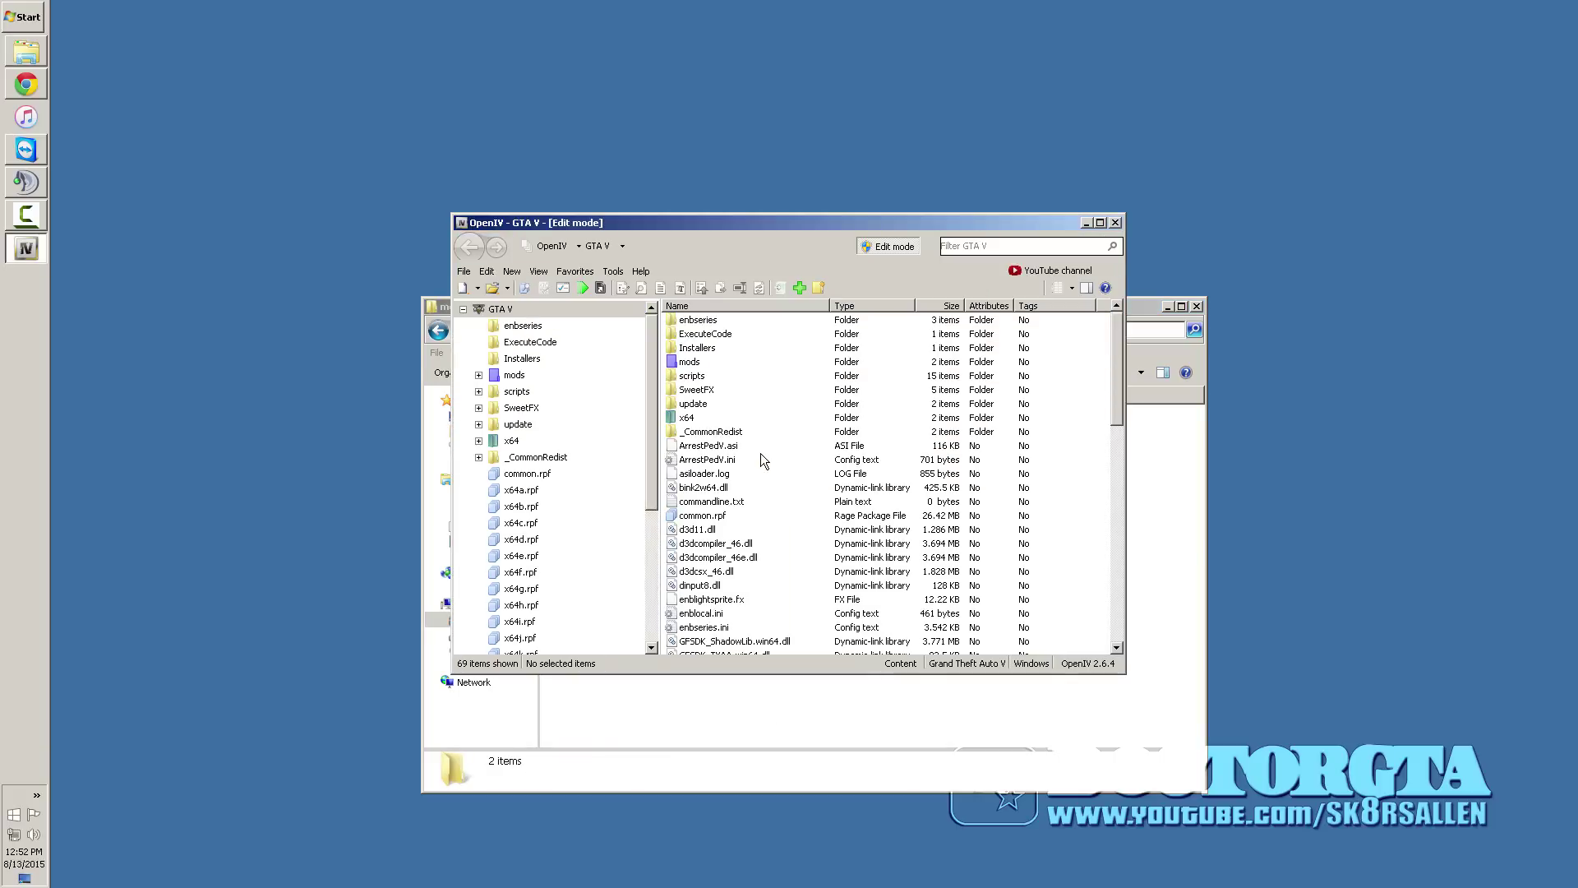
pyautogui.click(689, 369)
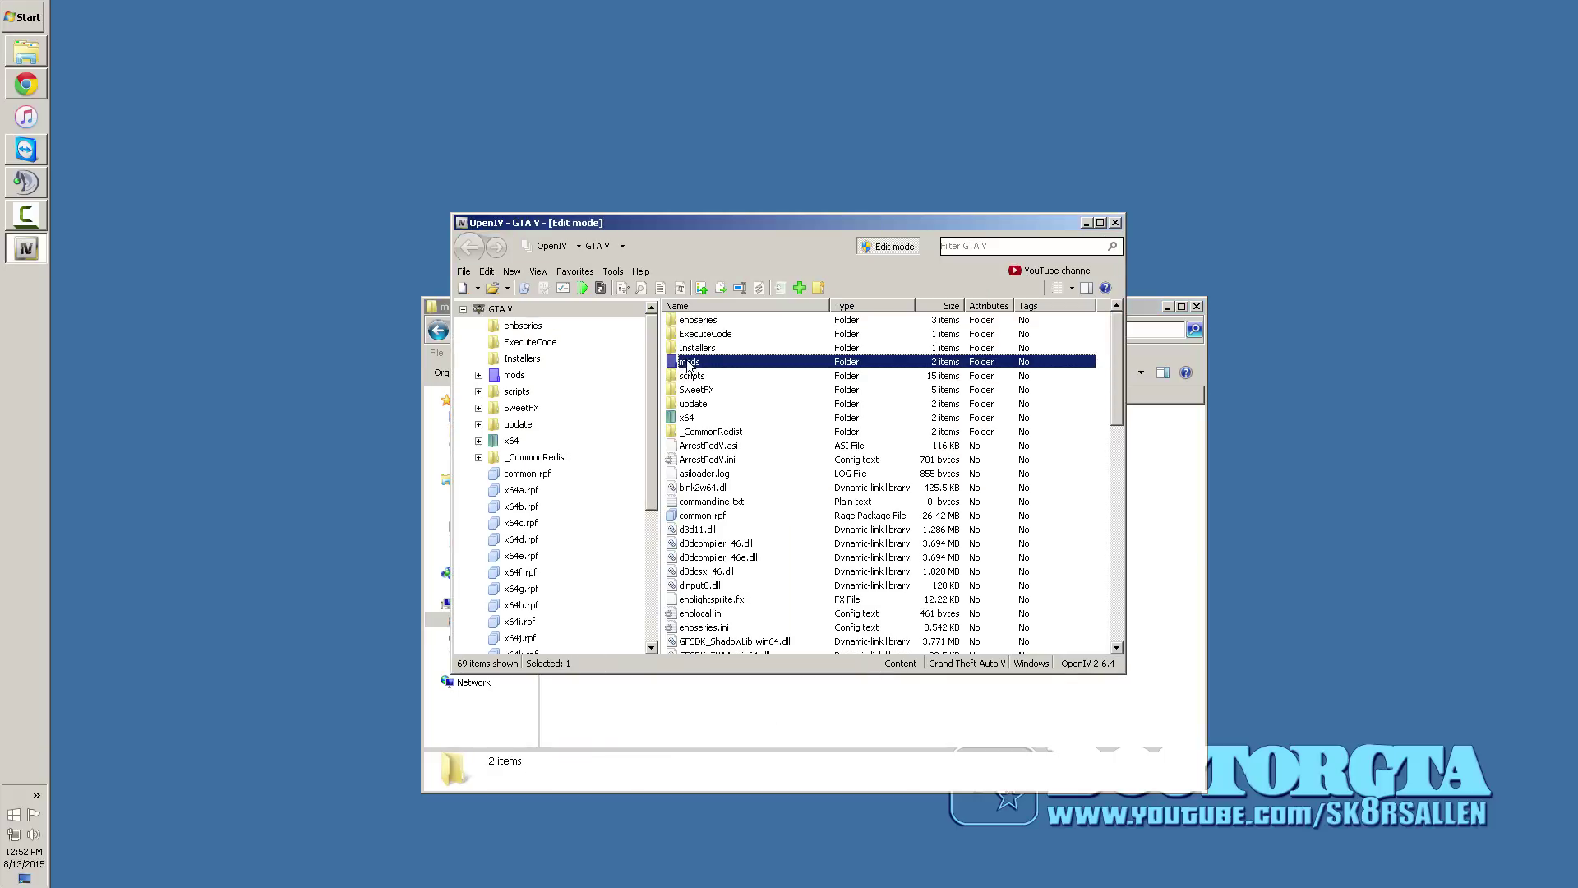
pyautogui.click(526, 378)
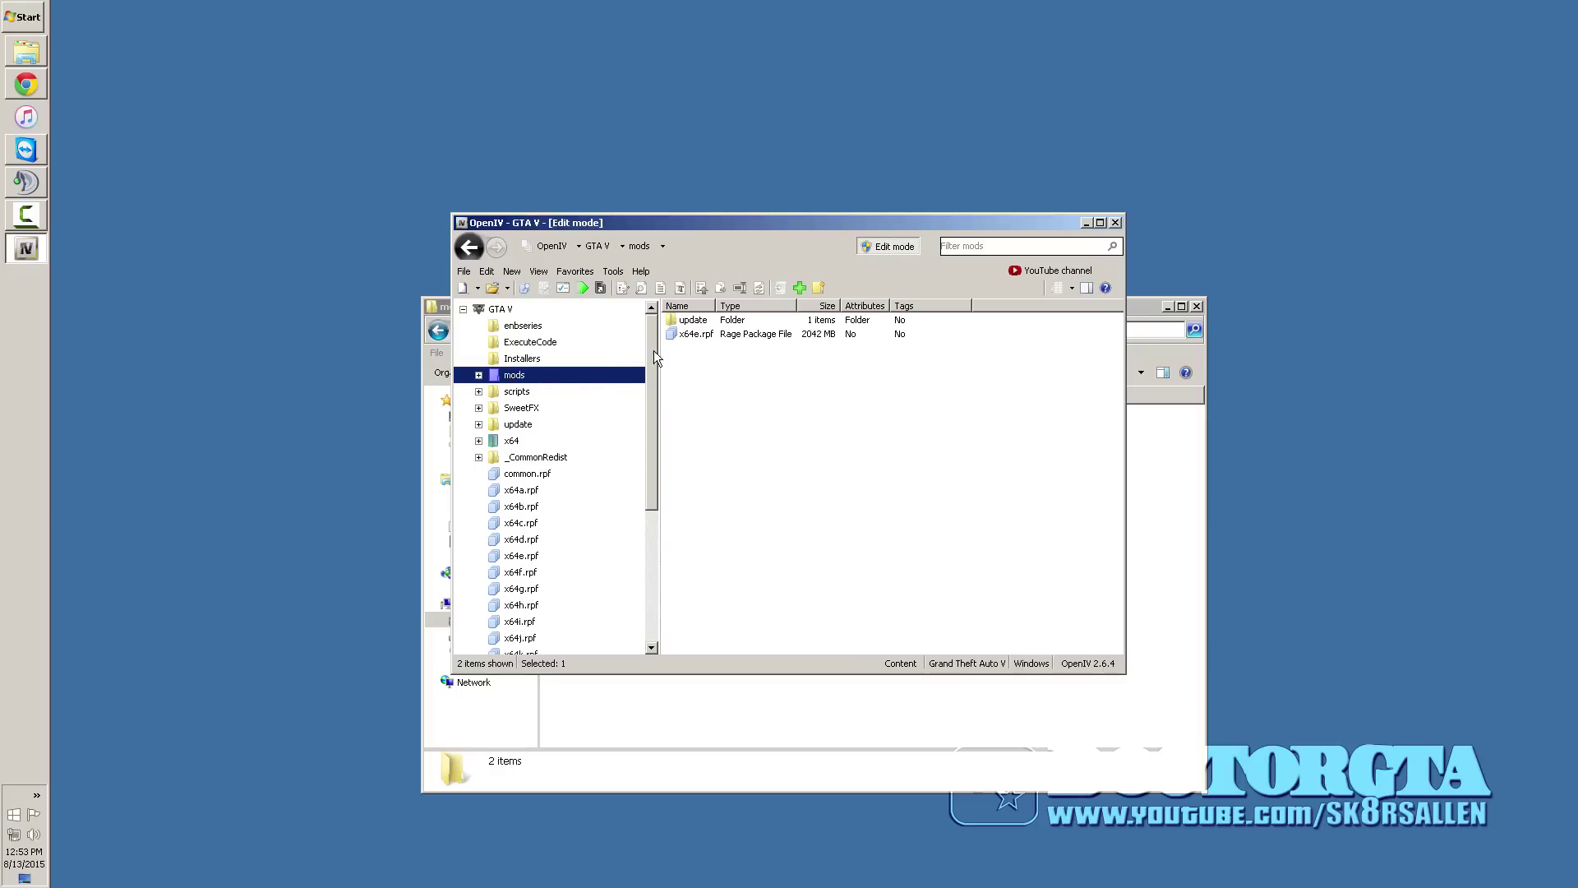
pyautogui.click(613, 272)
# Set OpenIV's Default work mode to Edit in Options and close the dialog.
pyautogui.click(624, 294)
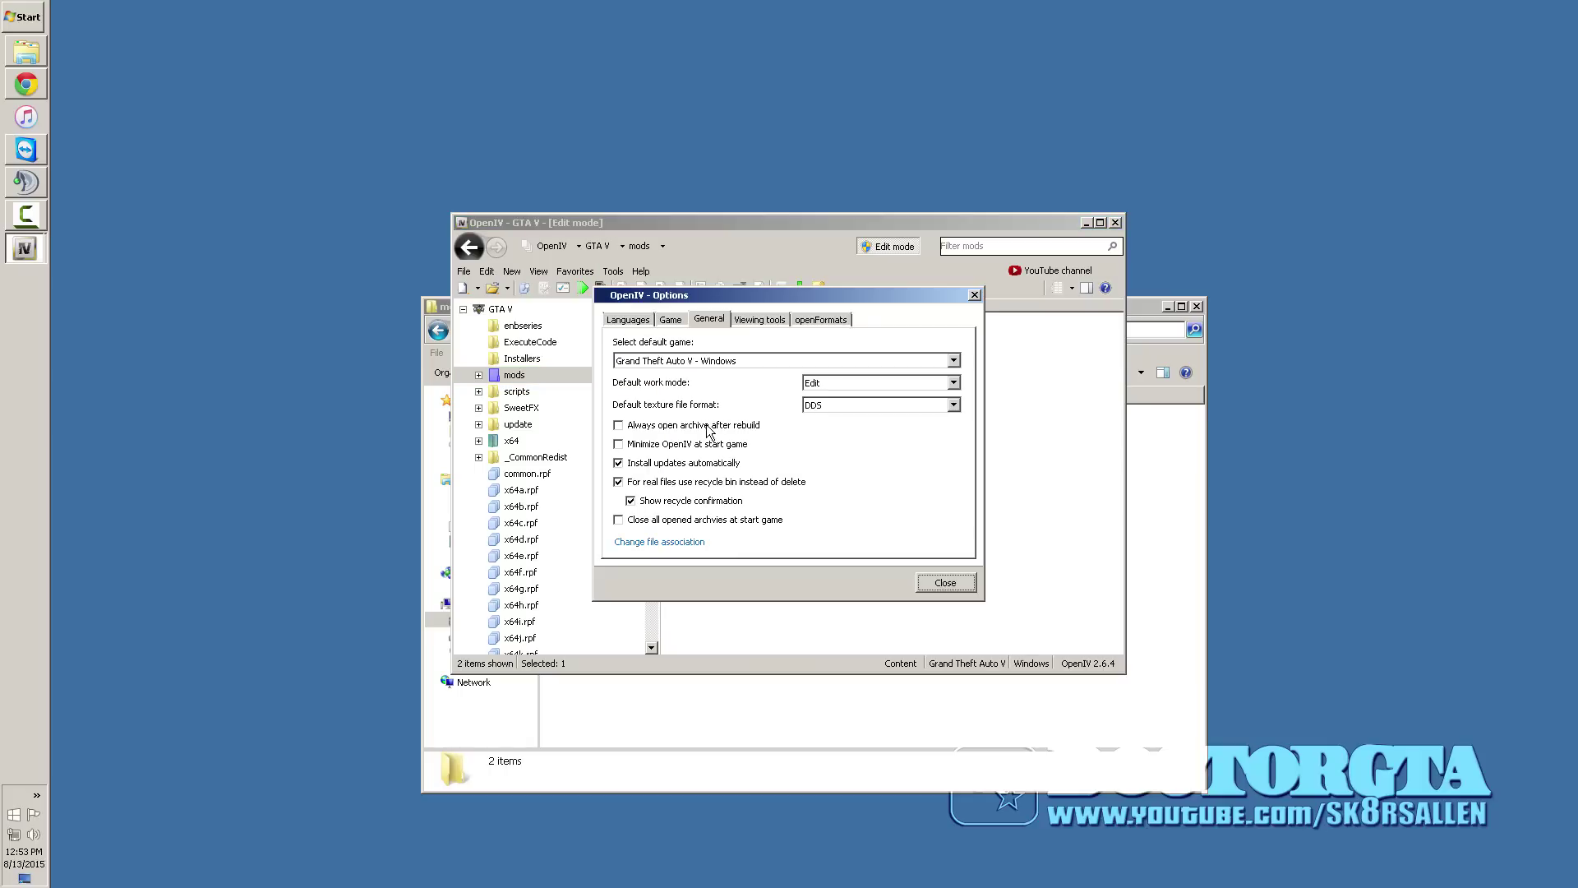
pyautogui.click(850, 389)
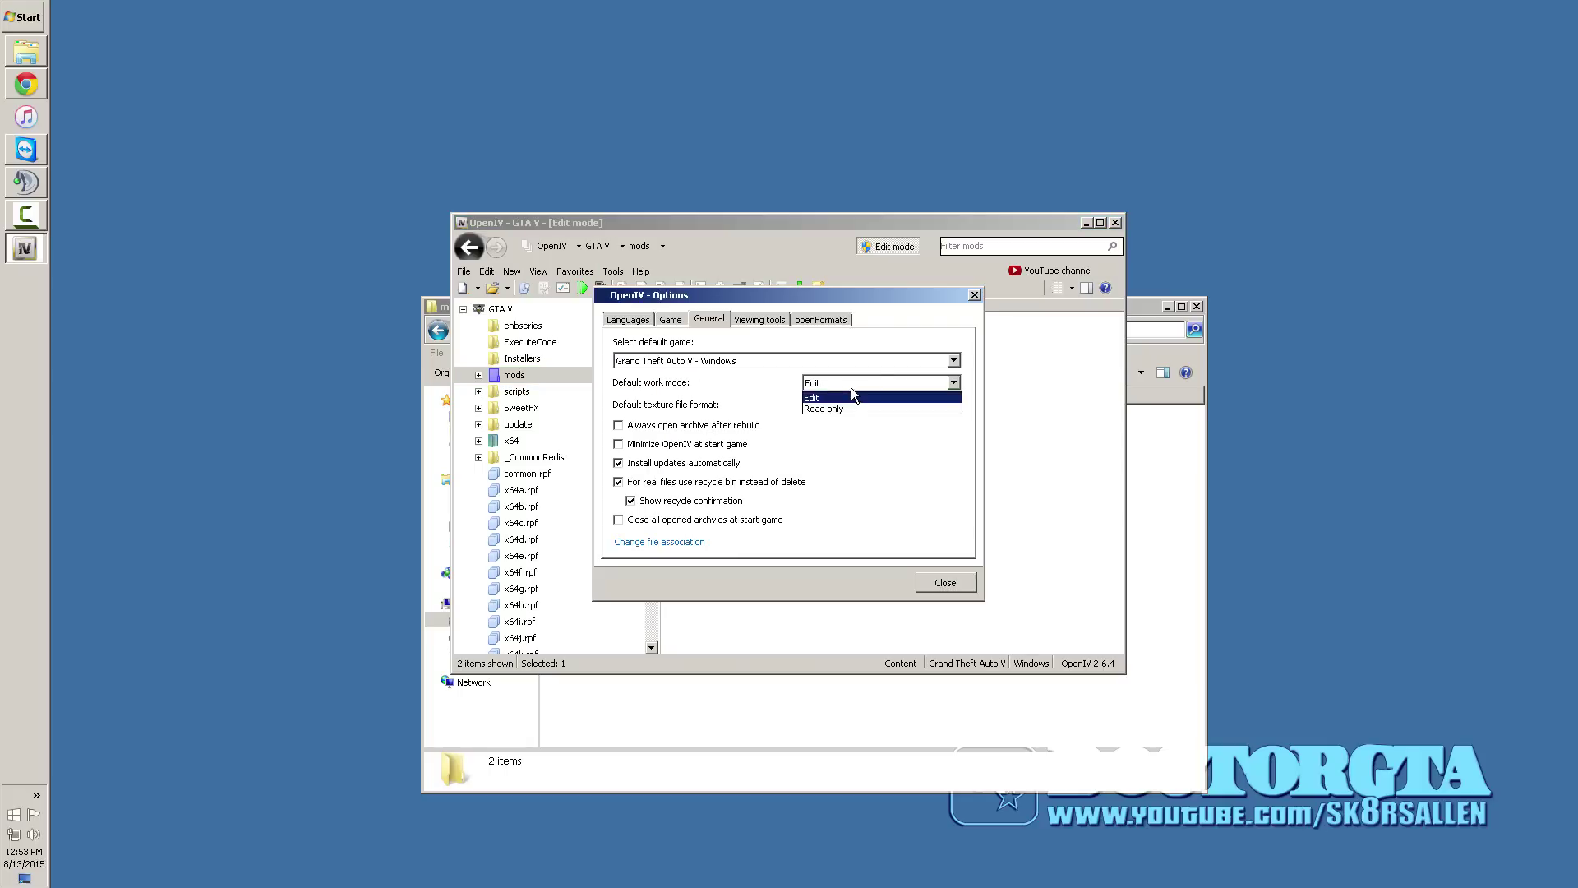
pyautogui.click(851, 387)
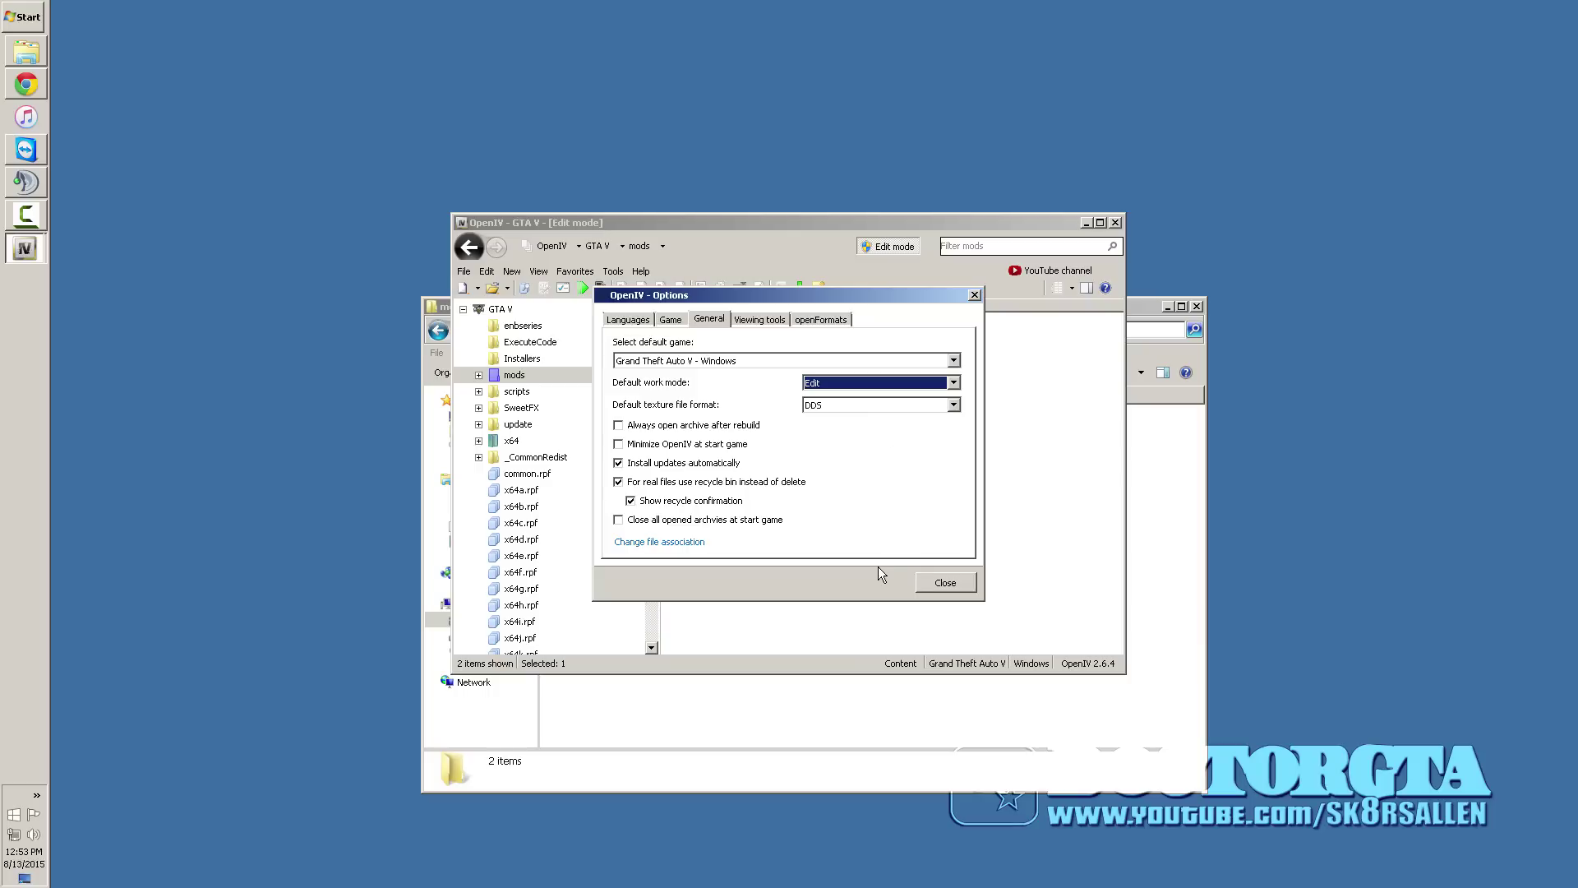
pyautogui.click(945, 584)
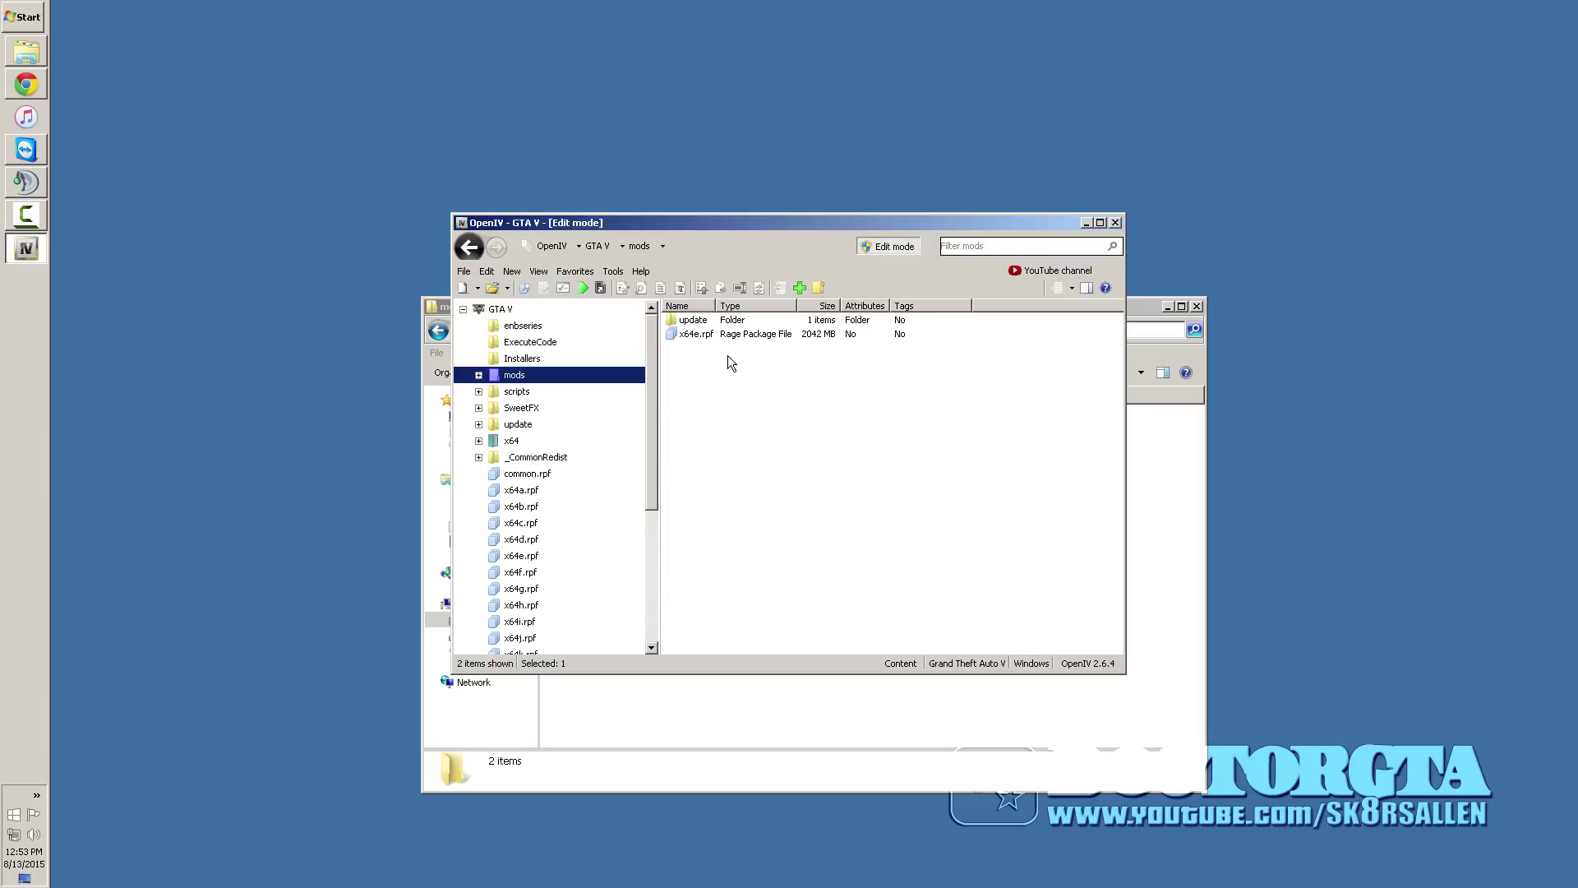
# Select x64e.rpf and launch the ASI Manager from OpenIV's Tools menu.
pyautogui.click(713, 334)
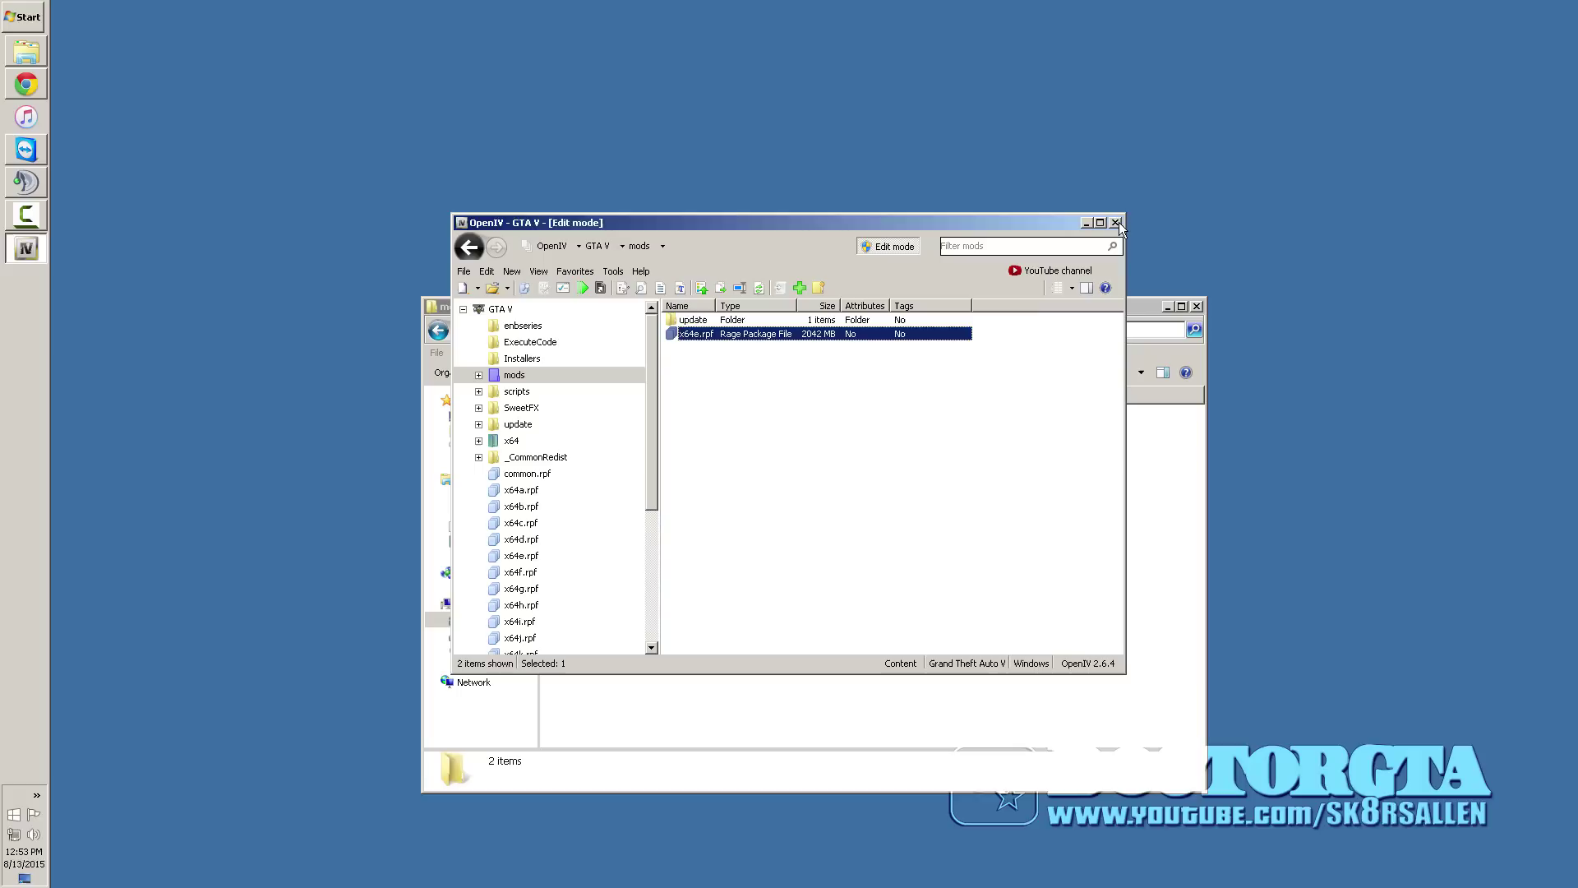
pyautogui.click(613, 274)
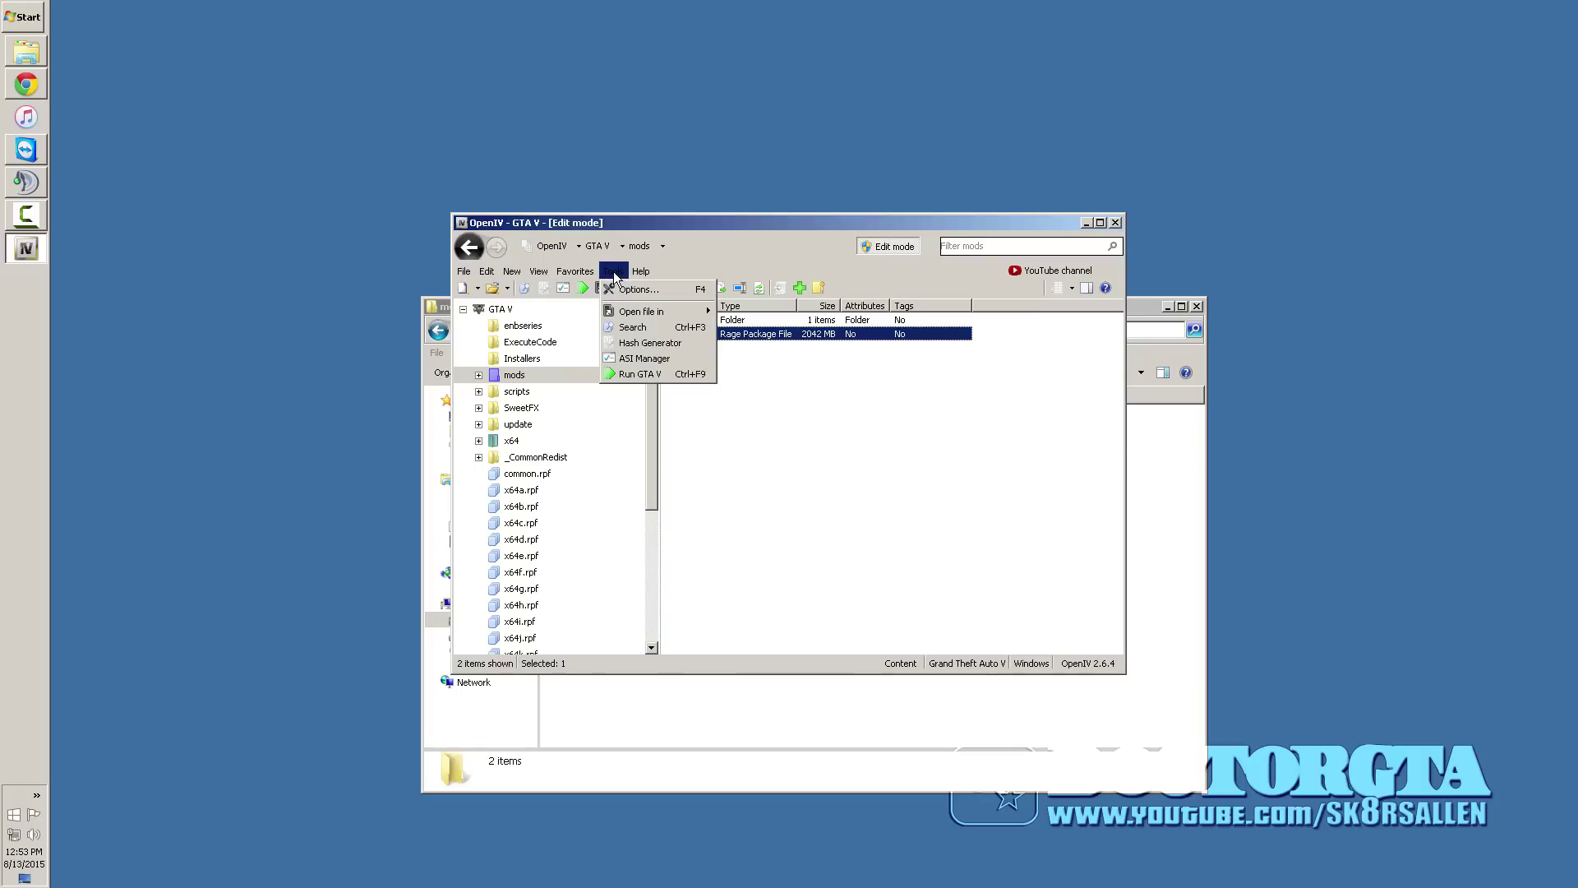
pyautogui.click(635, 359)
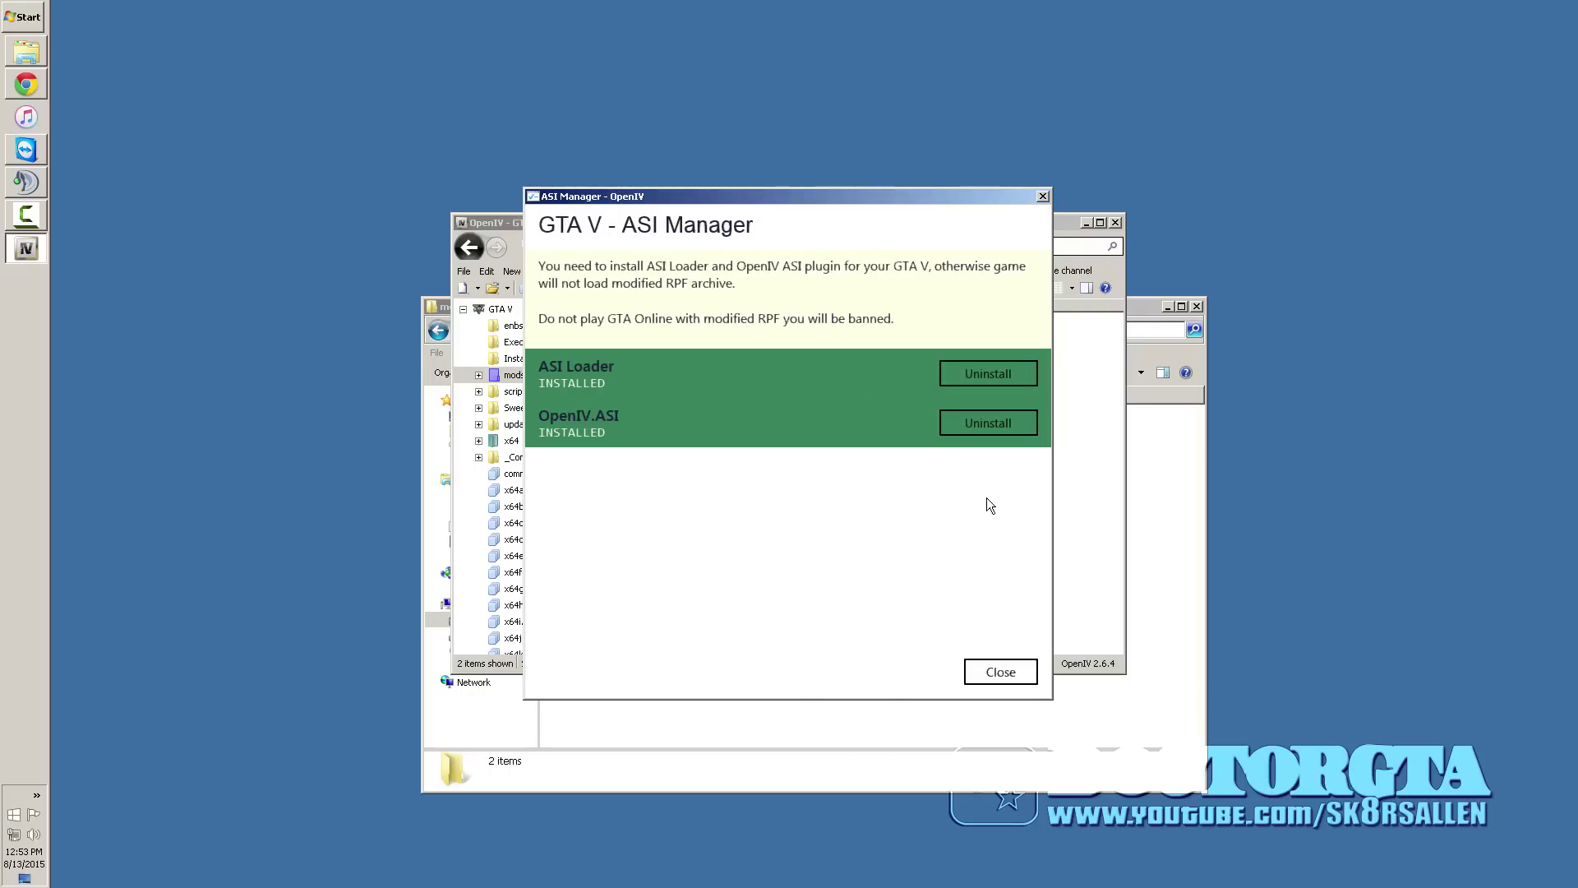
# In the Grand Theft Auto V folder, select OpenIV.asi and dinput8.dll, then return to ASI Manager.
pyautogui.click(1143, 319)
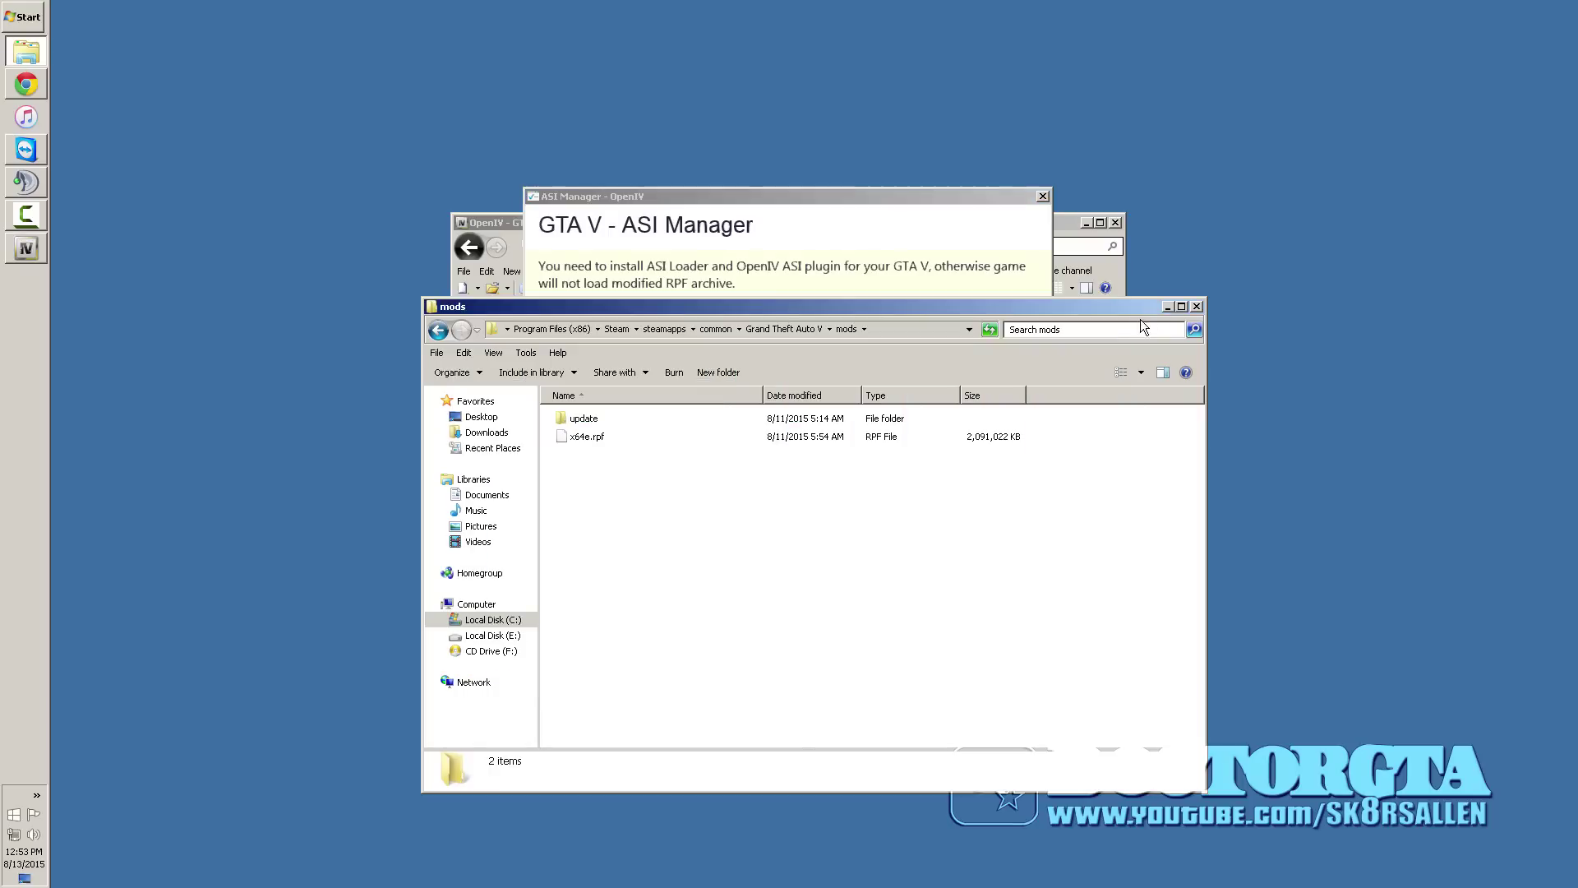
pyautogui.click(801, 332)
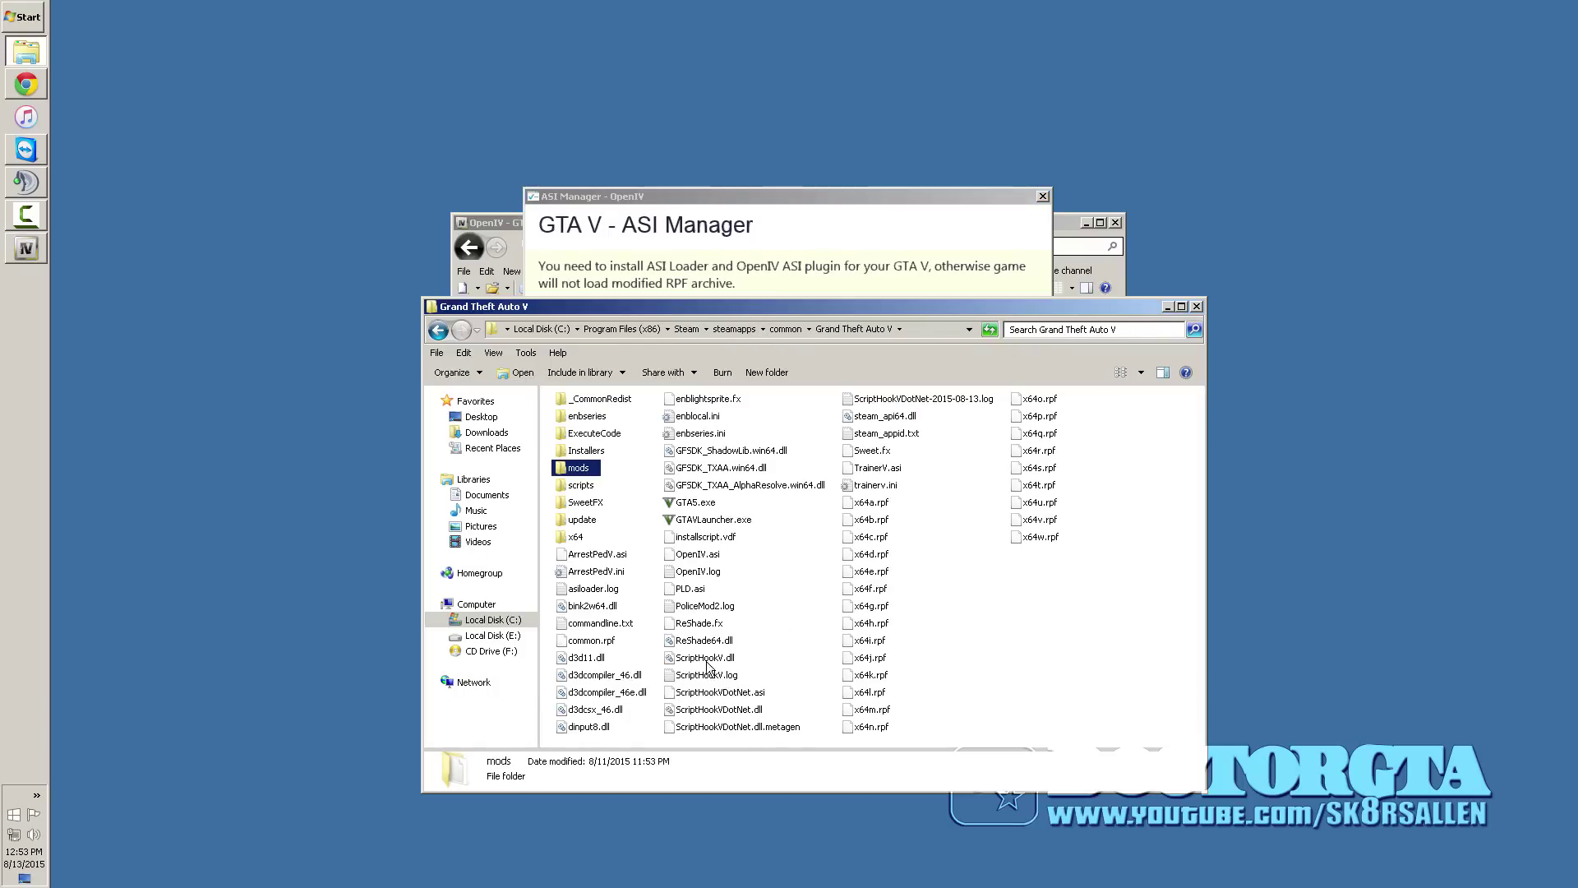
pyautogui.click(695, 555)
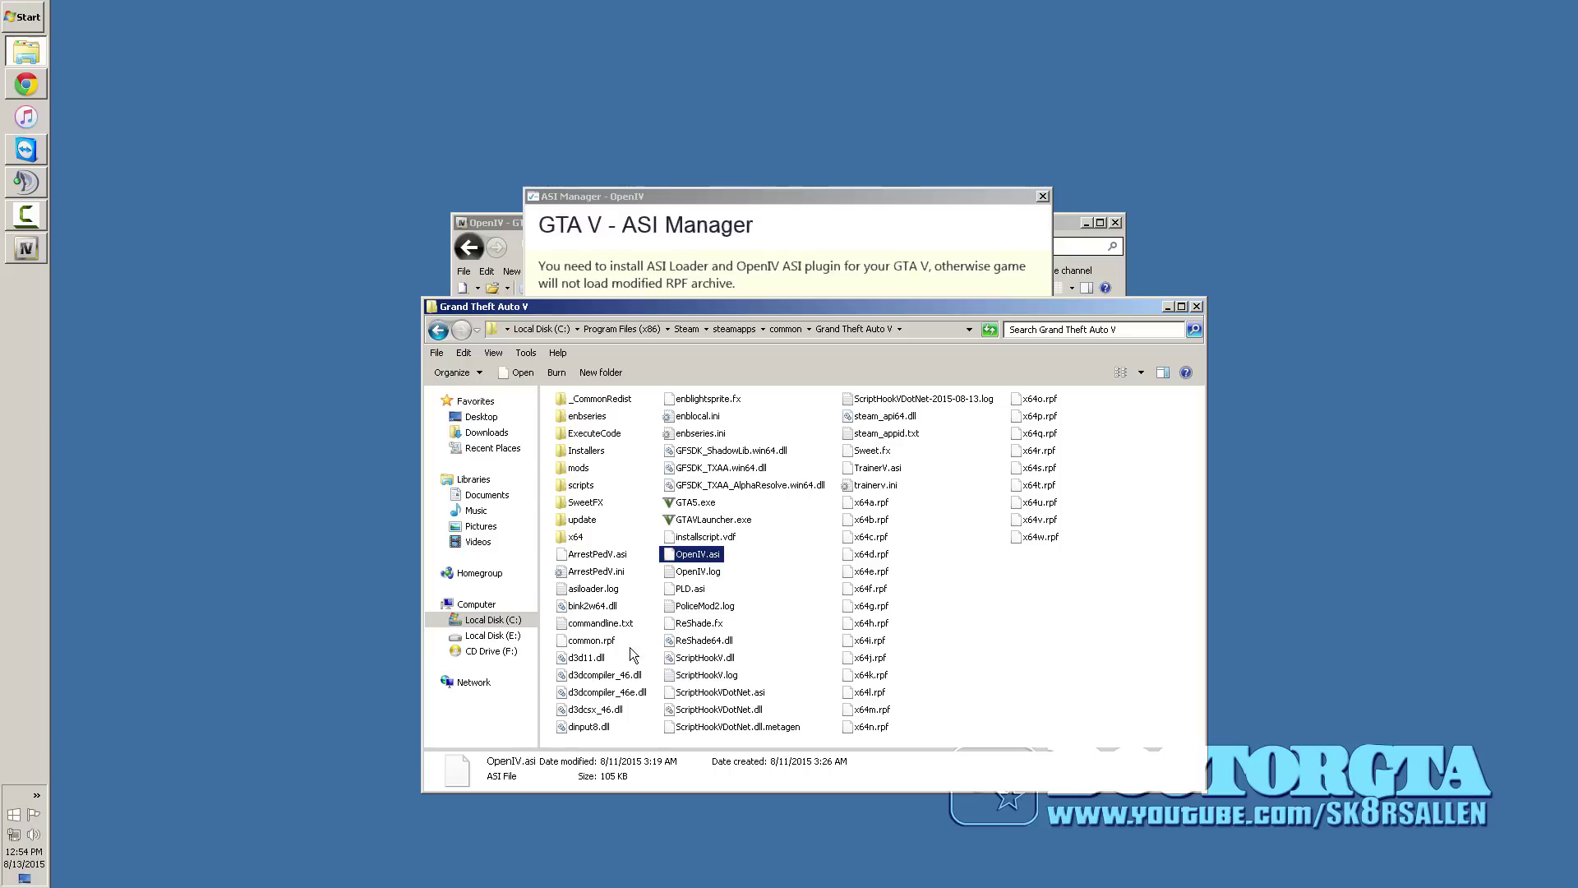
pyautogui.keyDown('ctrl'); pyautogui.click(588, 727); pyautogui.keyUp('ctrl')
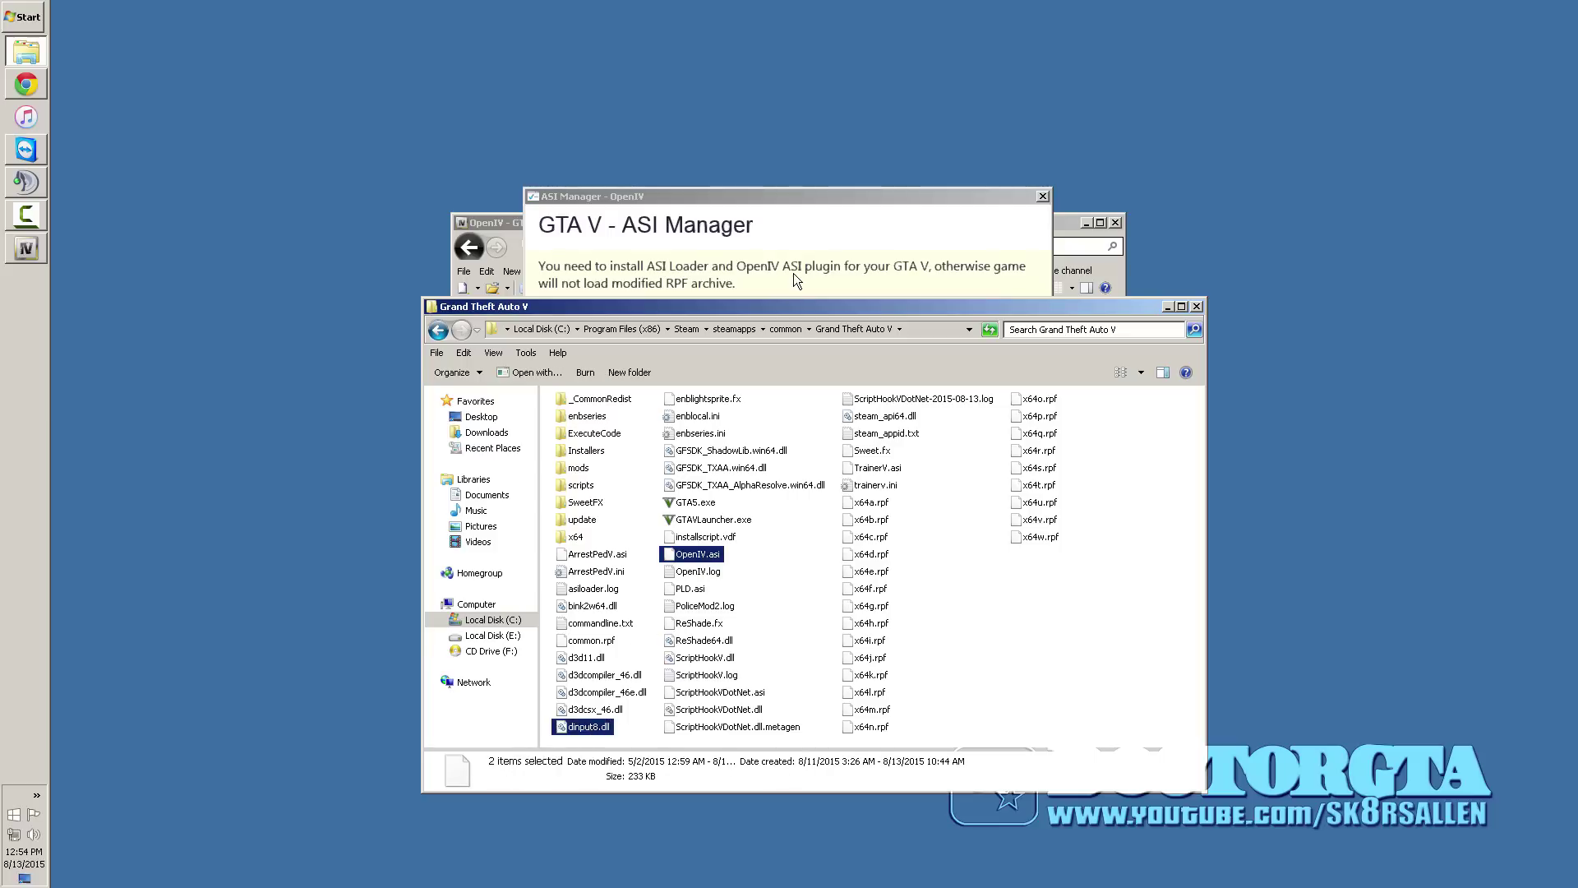
pyautogui.click(805, 234)
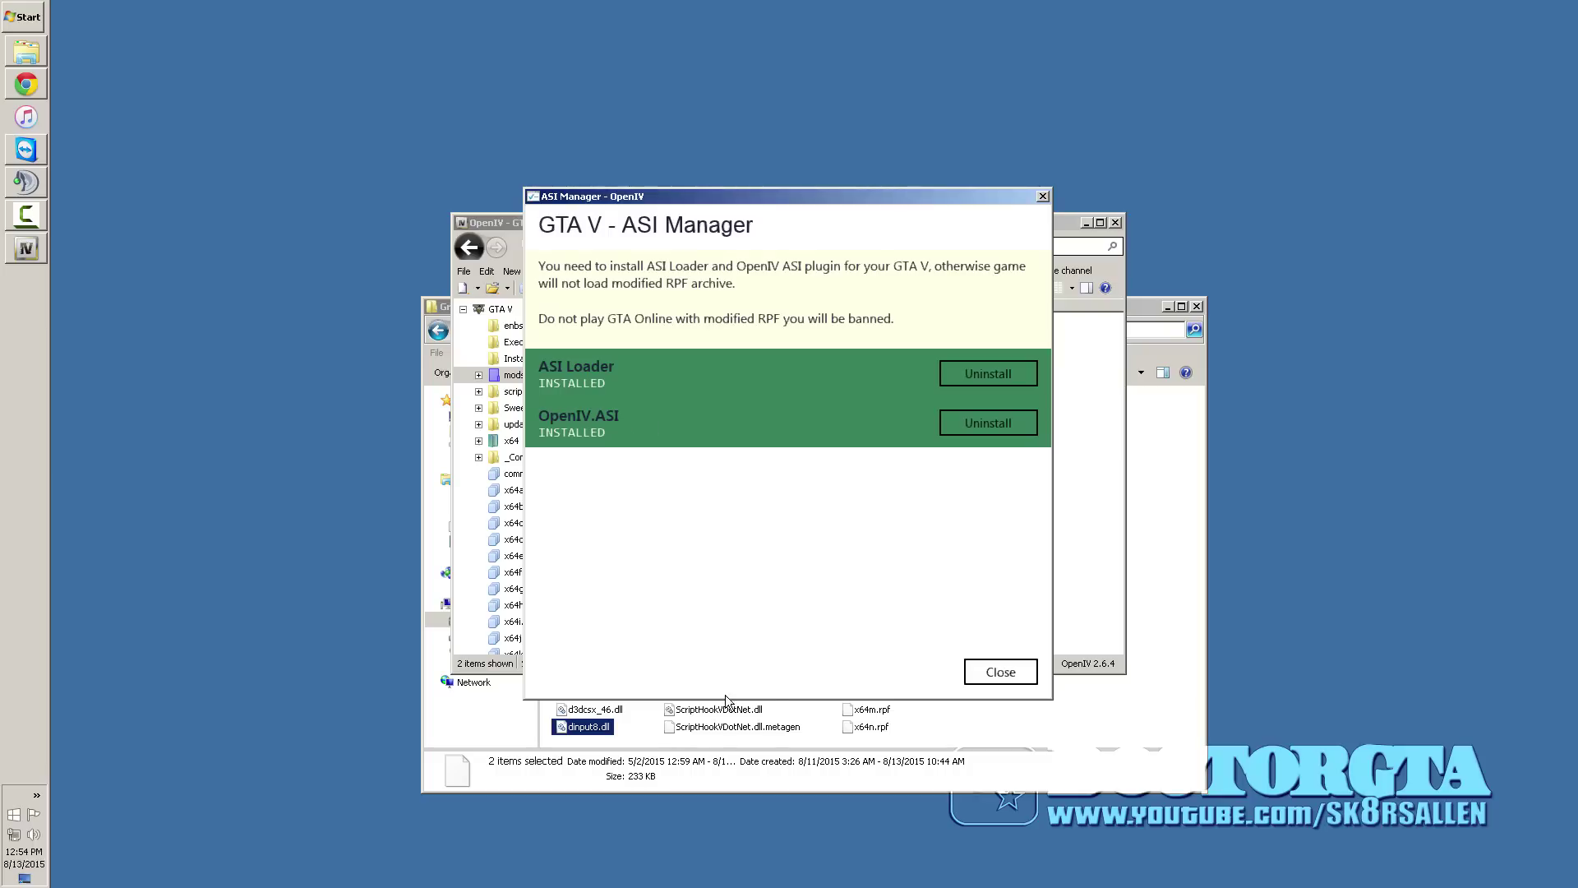
# Recheck the game folder's scripts, common.rpf, x64 archives, dinput8.dll and OpenIV.asi, then return to ASI Manager.
pyautogui.click(674, 729)
pyautogui.click(580, 484)
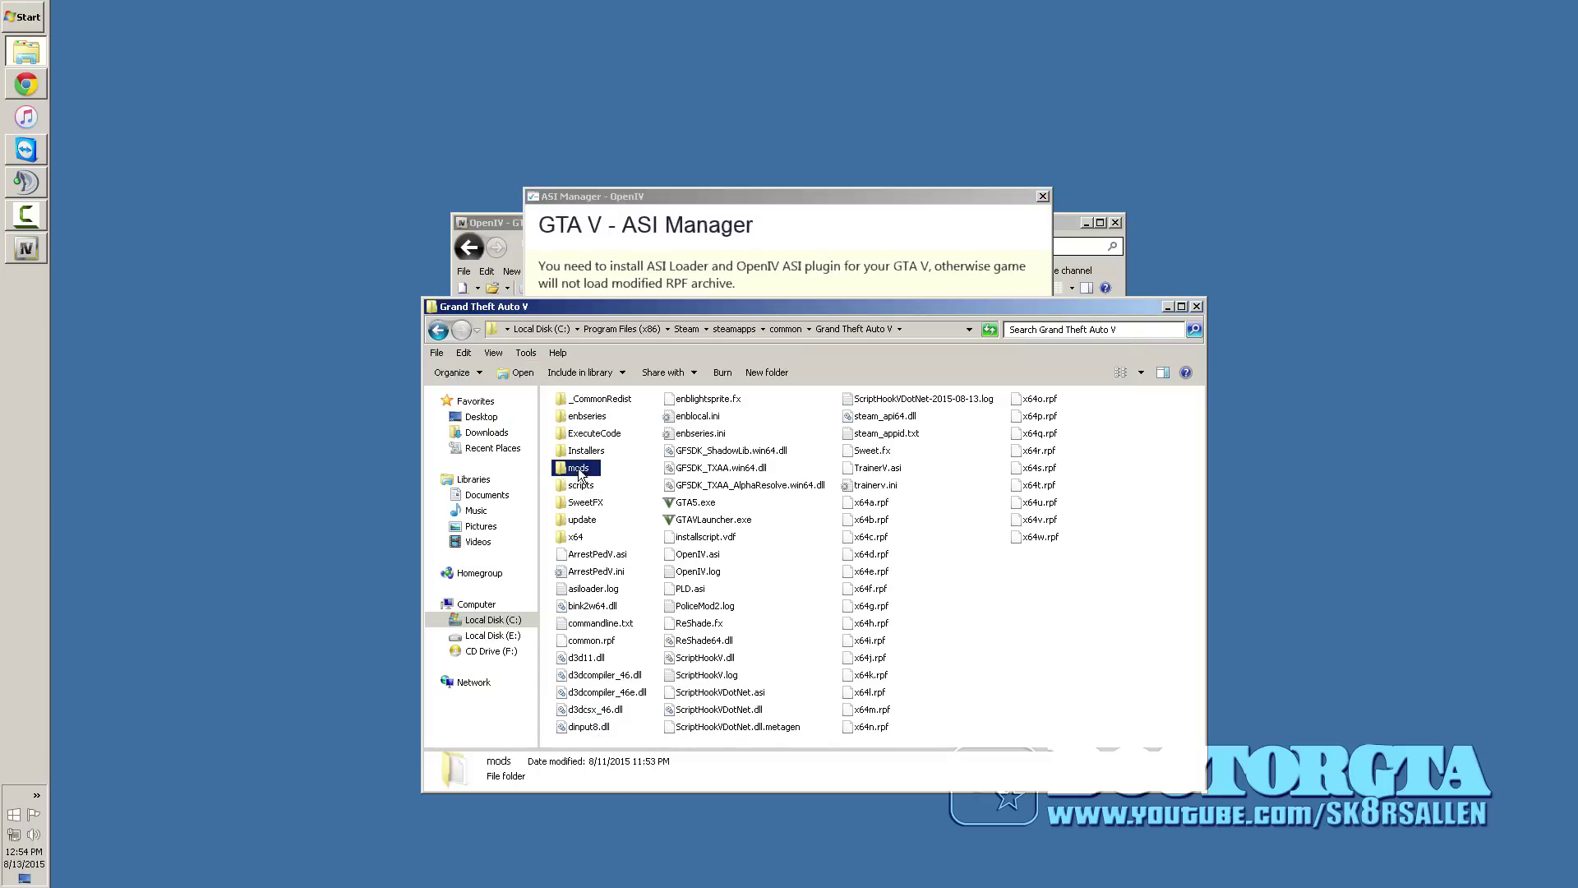
pyautogui.click(592, 640)
pyautogui.moveTo(1073, 714); pyautogui.dragTo(728, 585)
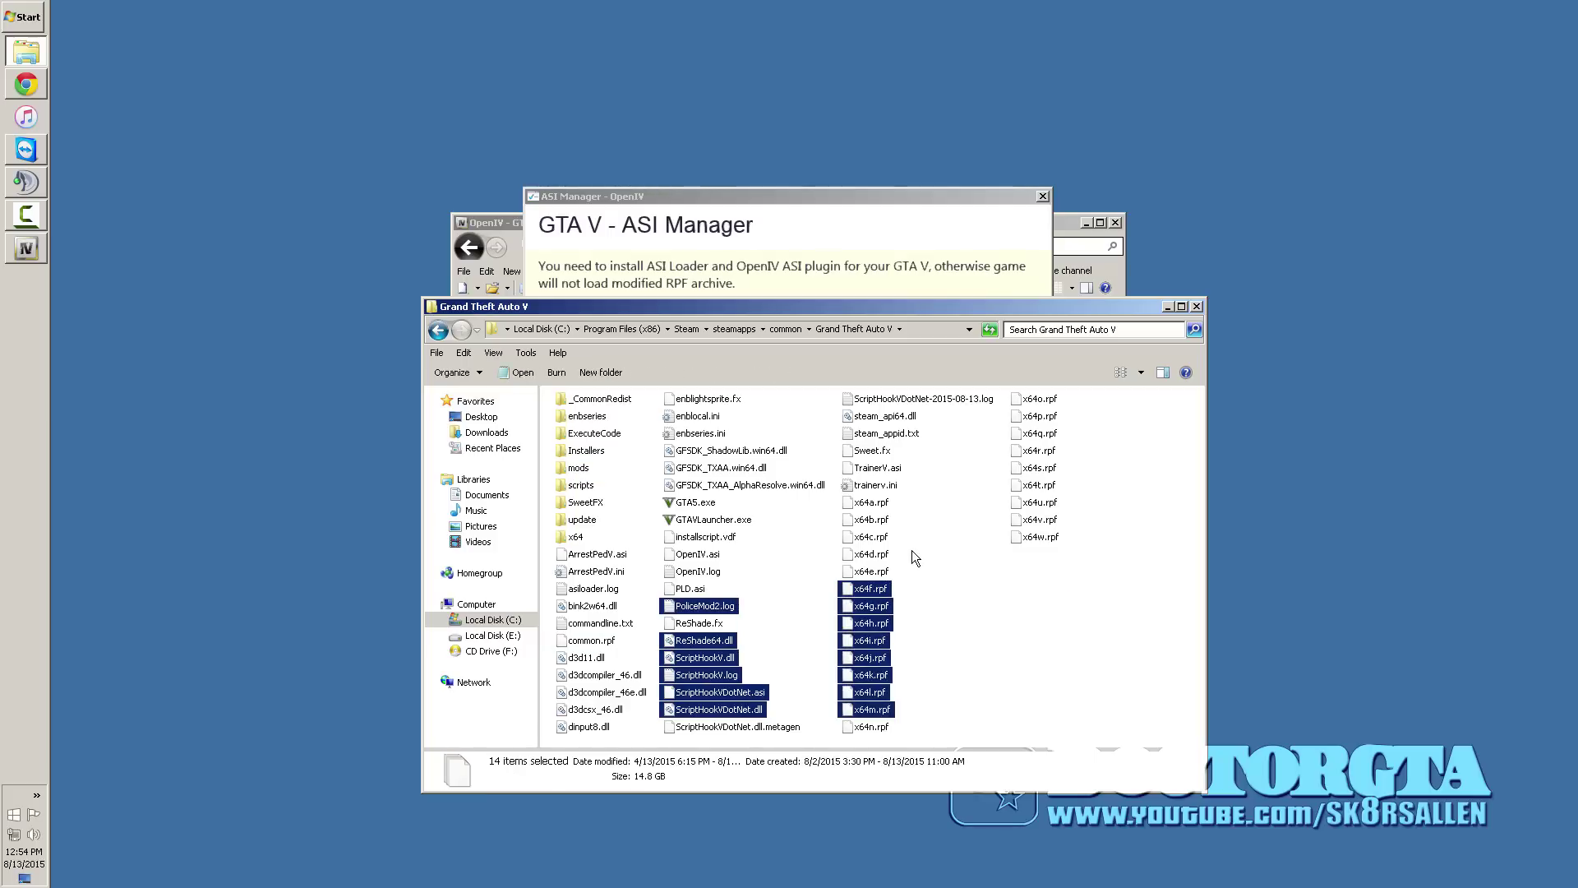
pyautogui.click(577, 468)
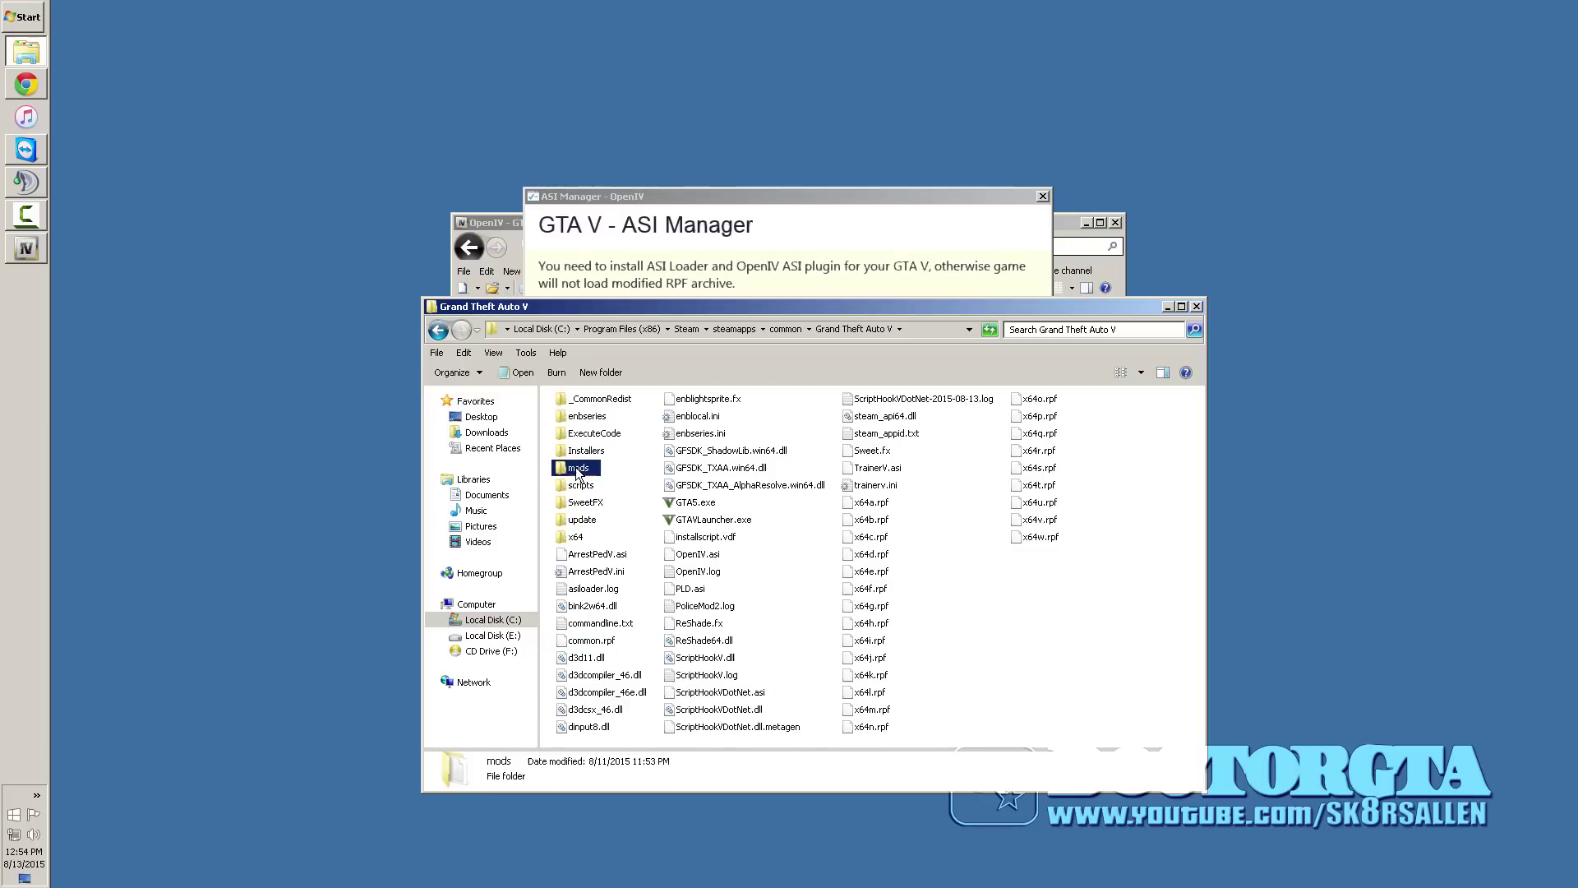
pyautogui.click(595, 726)
pyautogui.click(709, 555)
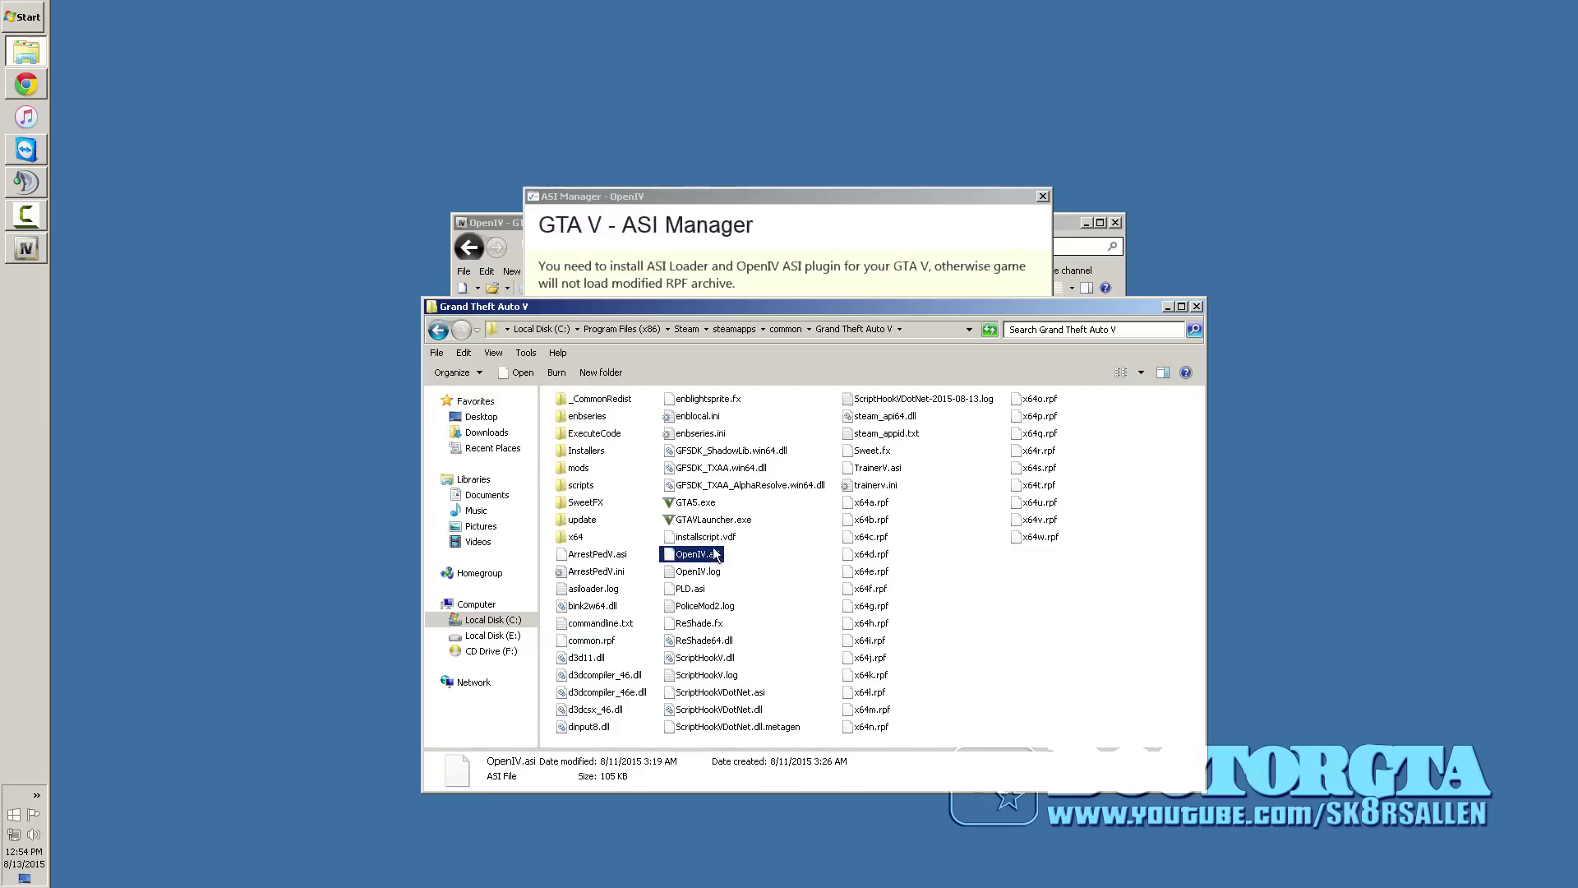
pyautogui.click(817, 230)
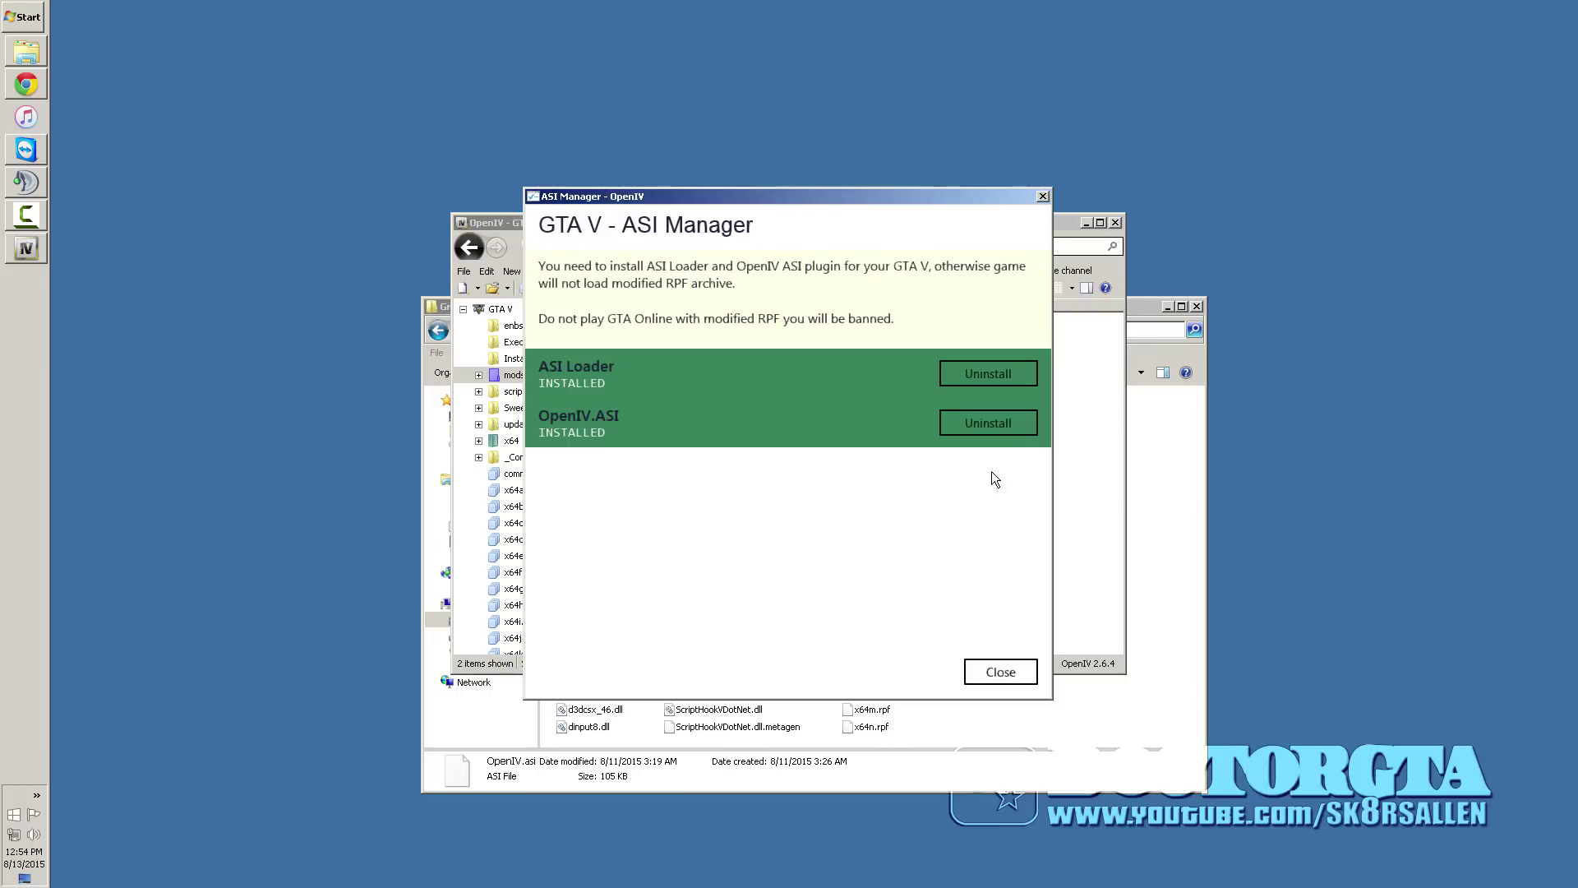
# Uninstall the OpenIV.ASI plugin and then install it again.
pyautogui.click(996, 419)
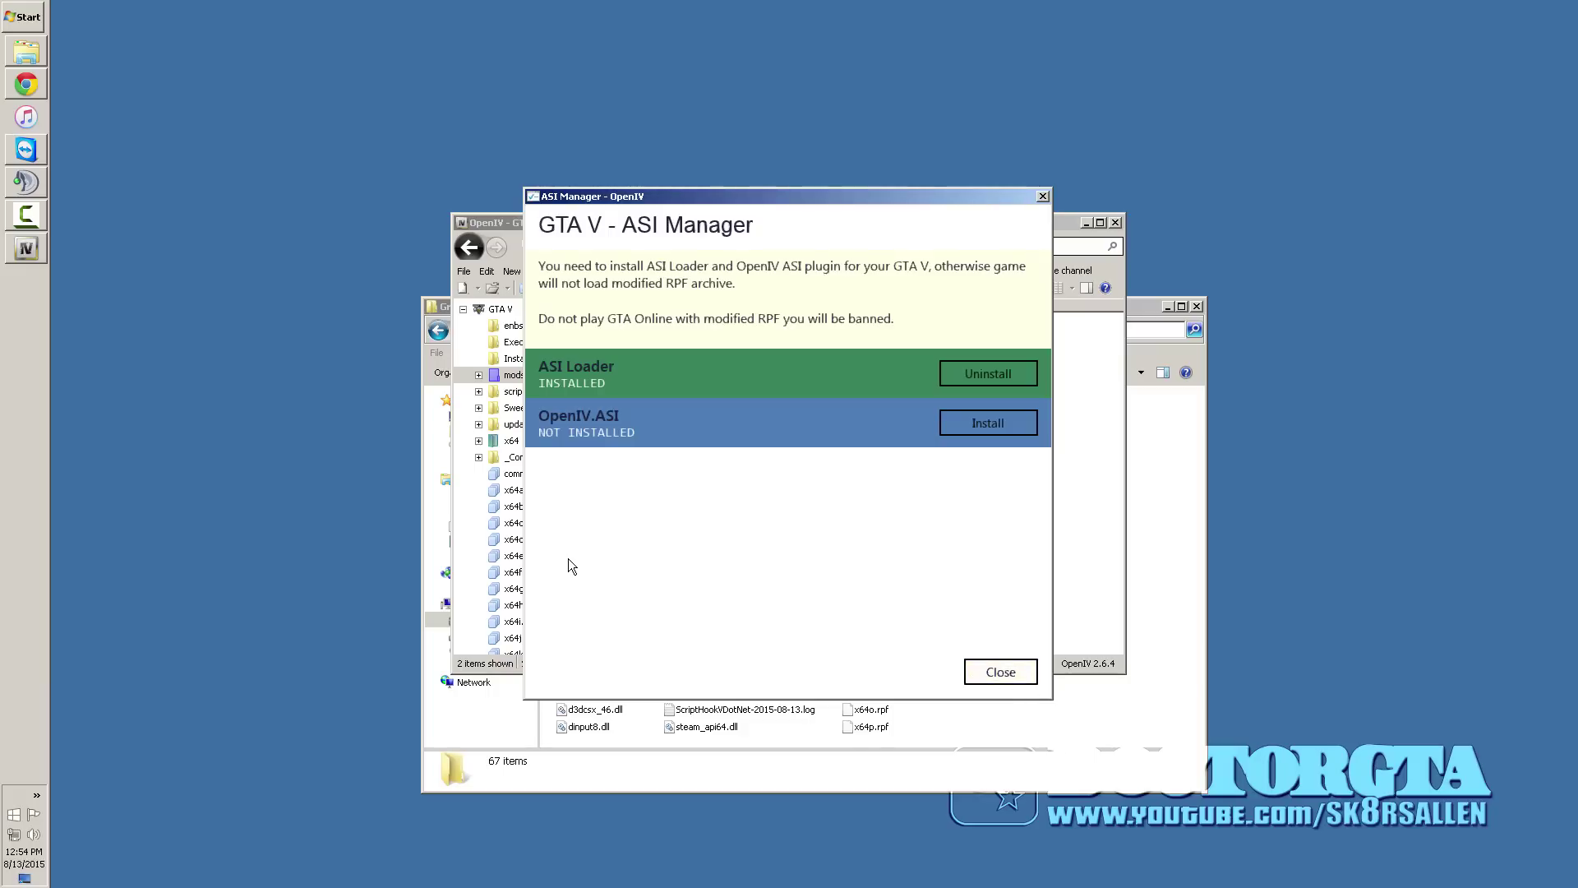
pyautogui.click(998, 428)
# Close the ASI Manager and return to the Grand Theft Auto V folder, now showing OpenIV.asi.
pyautogui.click(997, 673)
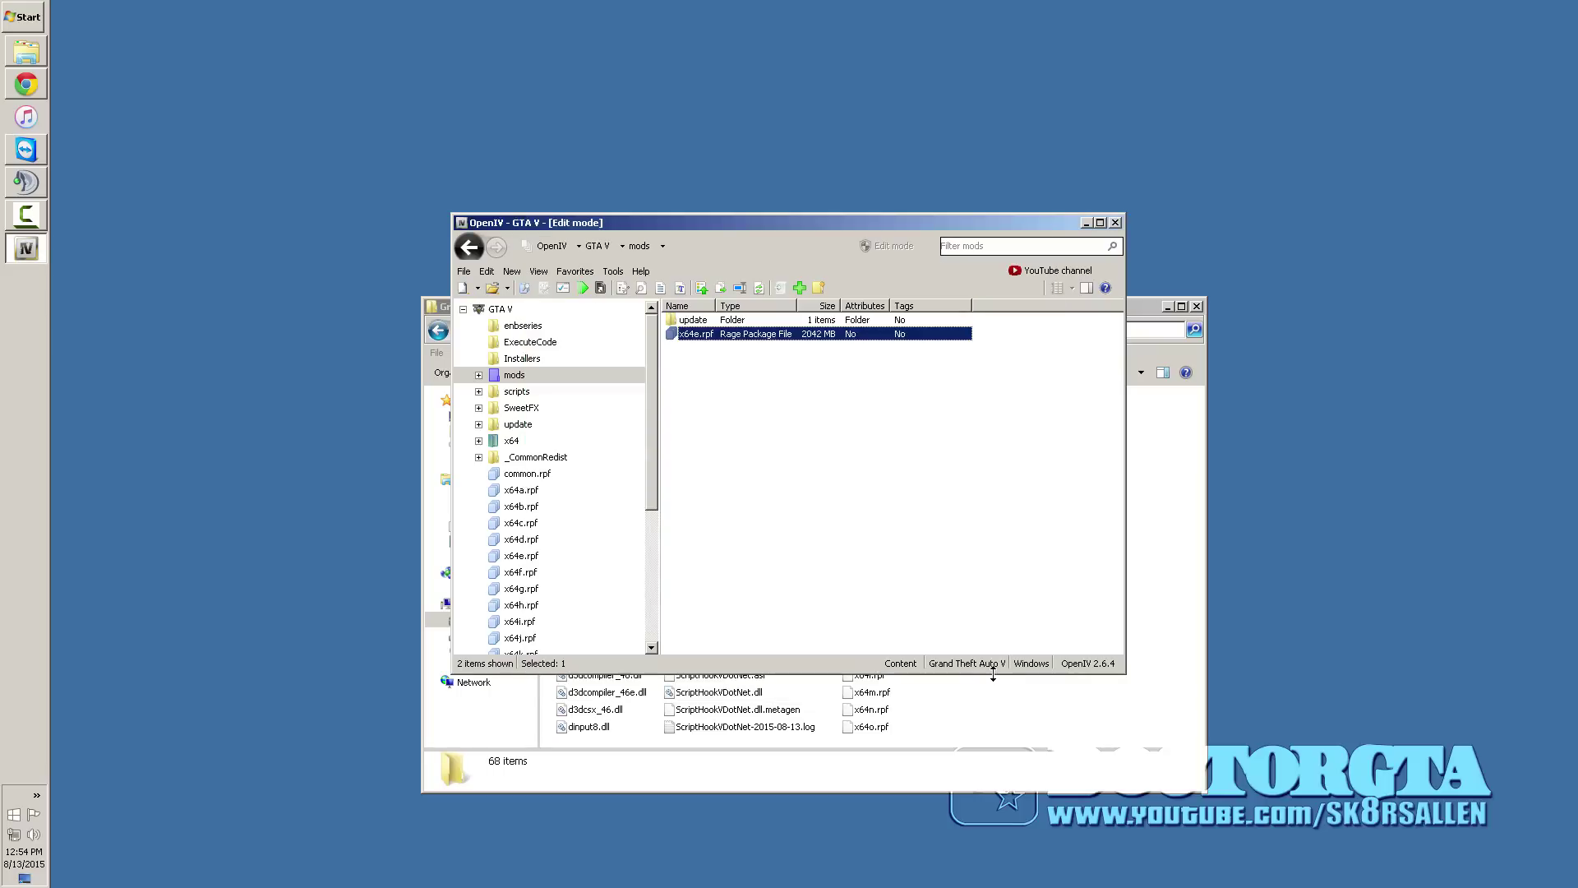
pyautogui.click(1140, 307)
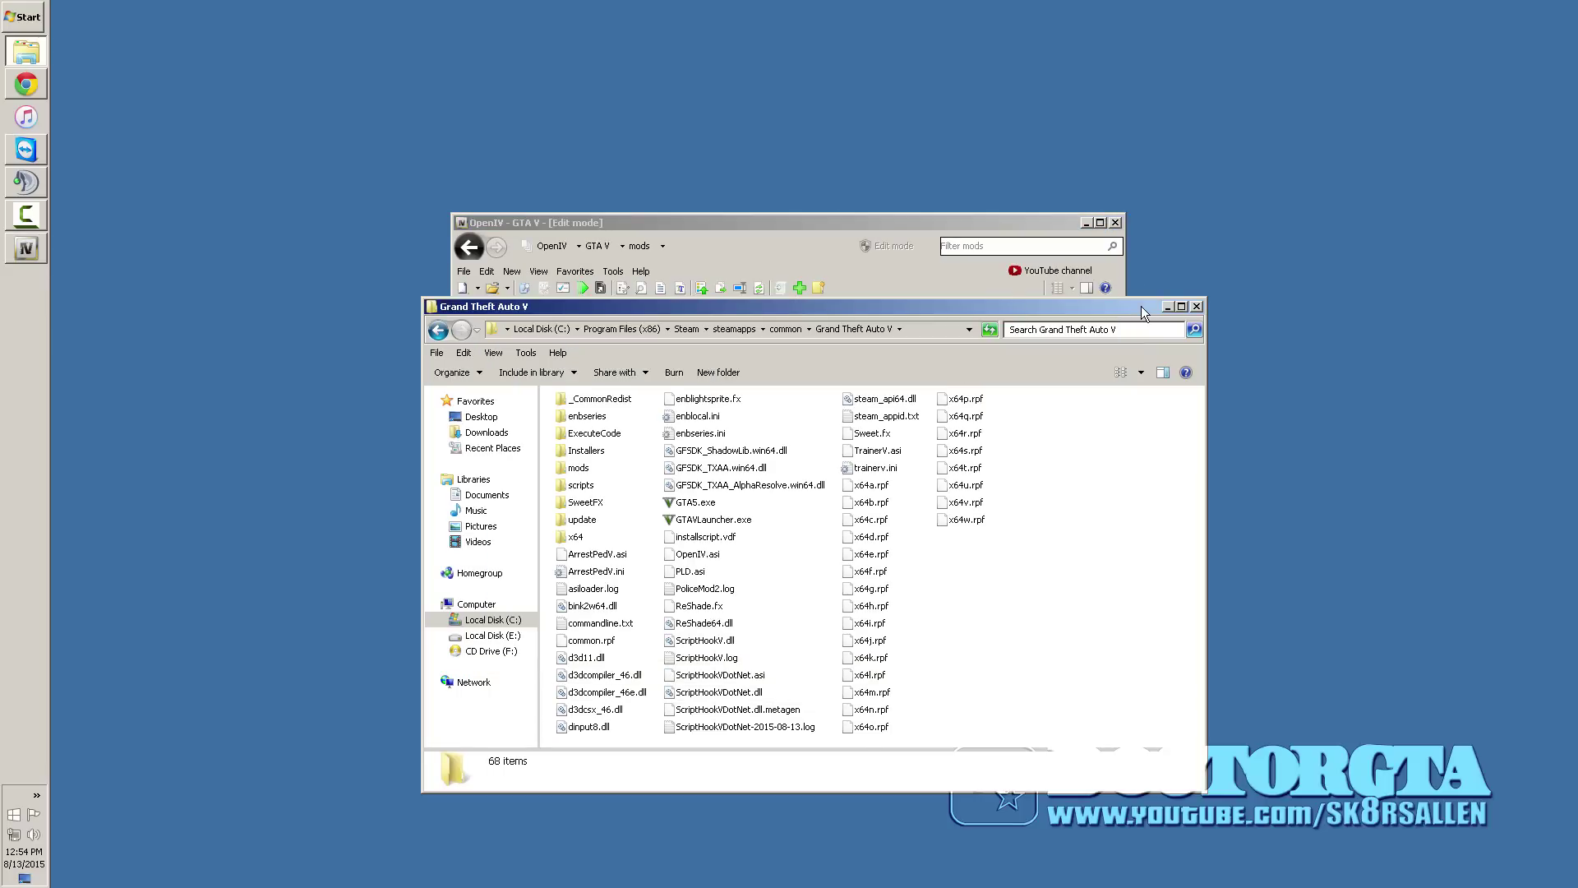
pyautogui.click(36, 214)
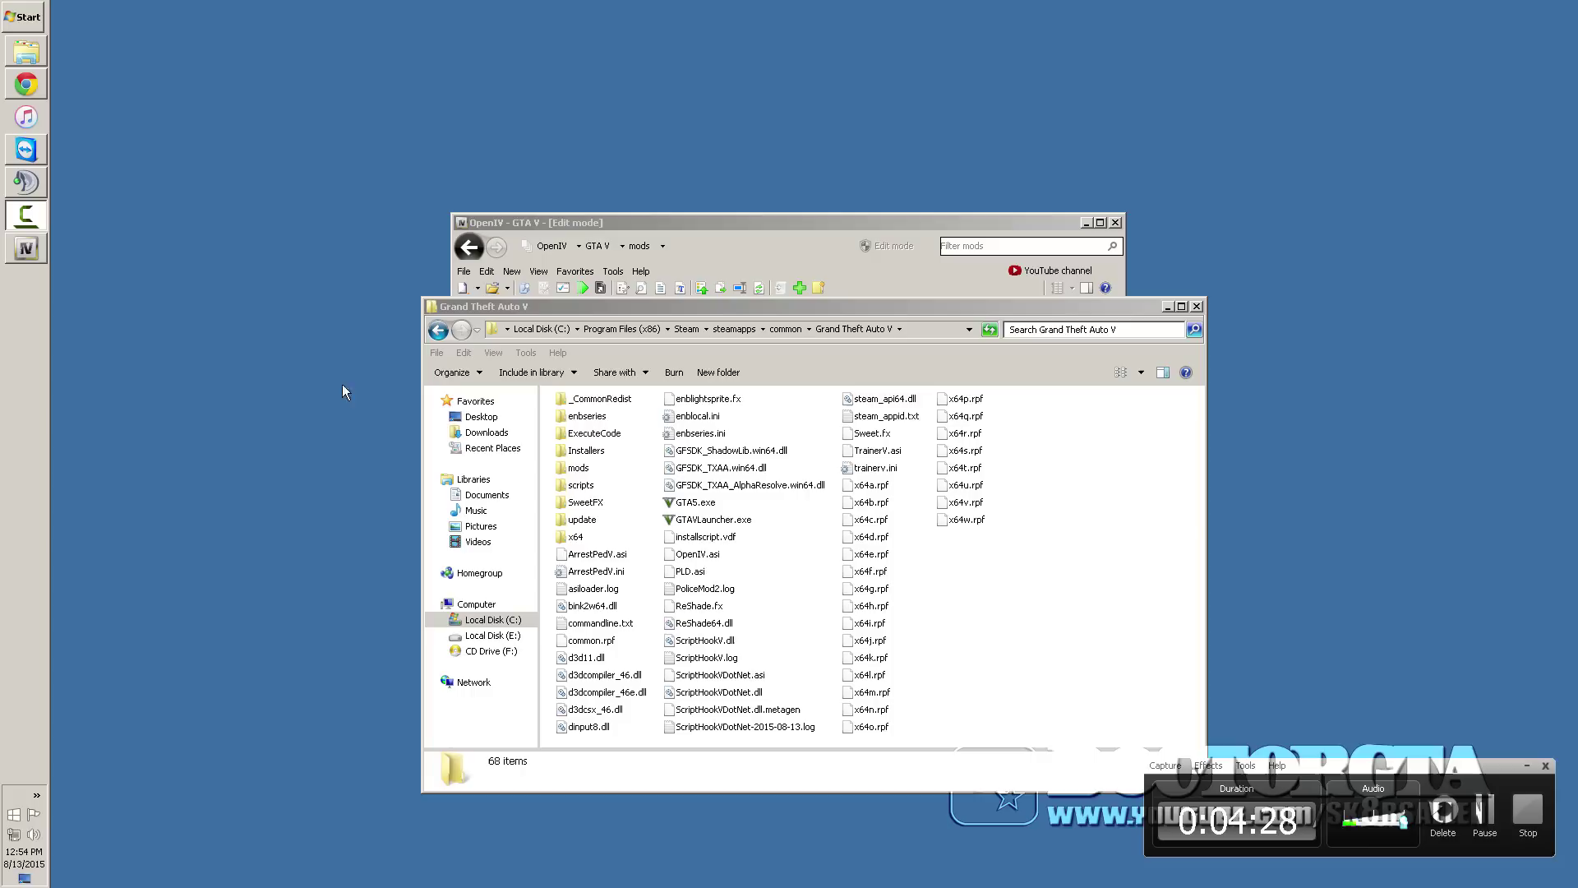